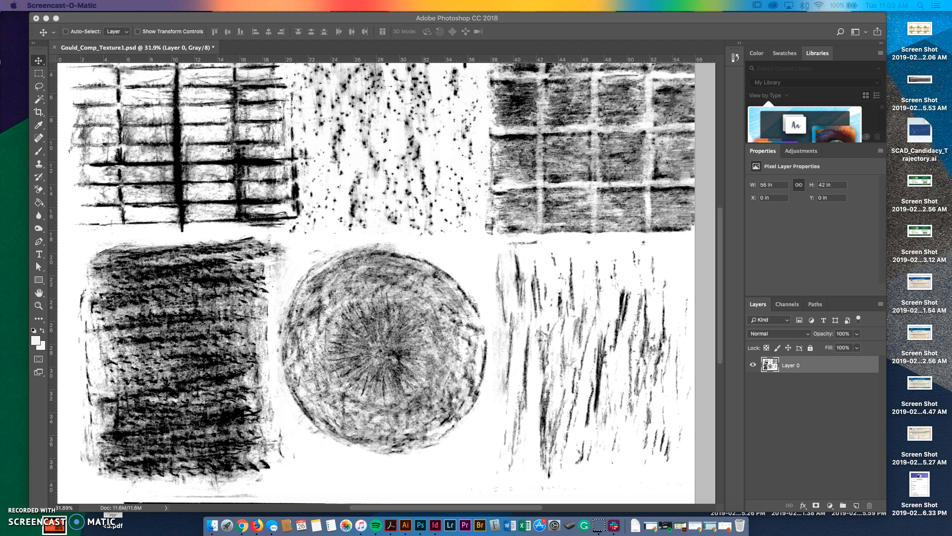
- Crop the texture sheet to about 54.7 × 40.3 in, trimming the strips along its outer edges
{"action": "left_click", "coordinate": [275, 185]}
{"action": "key", "text": "super+0"}
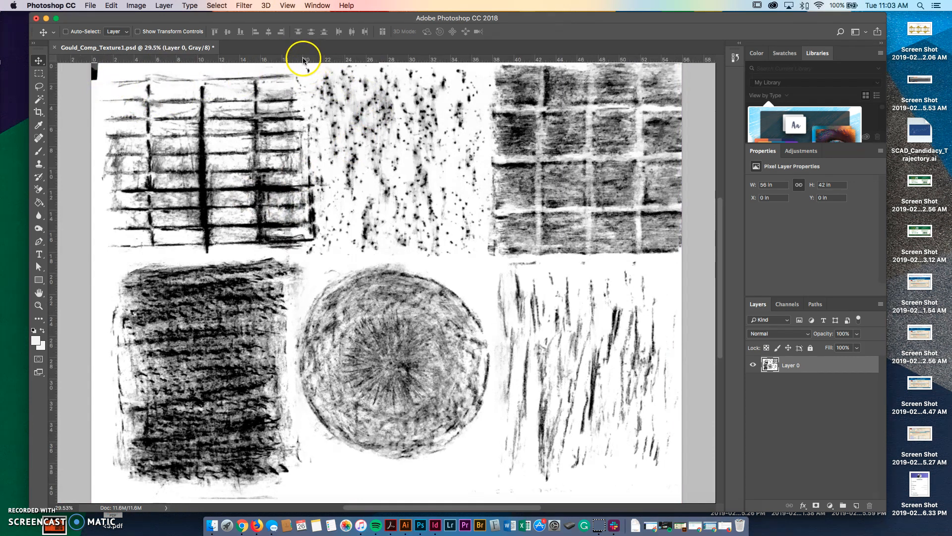
{"action": "left_click", "coordinate": [38, 113]}
{"action": "mouse_move", "coordinate": [92, 64]}
{"action": "left_mouse_down"}
{"action": "mouse_move", "coordinate": [140, 107]}
{"action": "mouse_move", "coordinate": [98, 81]}
{"action": "mouse_move", "coordinate": [92, 64]}
{"action": "left_mouse_up"}
{"action": "mouse_move", "coordinate": [185, 129]}
{"action": "left_mouse_down"}
{"action": "mouse_move", "coordinate": [200, 154]}
{"action": "mouse_move", "coordinate": [213, 149]}
{"action": "mouse_move", "coordinate": [186, 126]}
{"action": "left_mouse_up"}
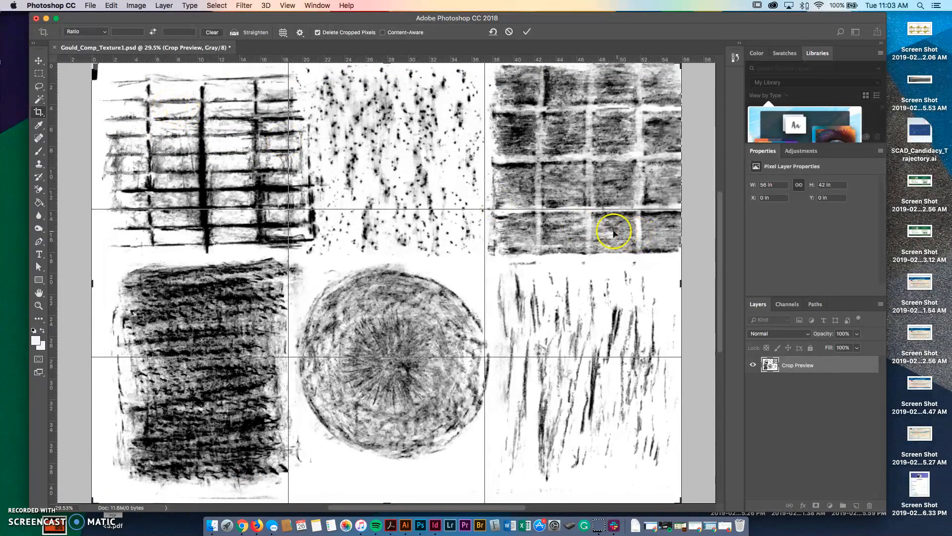
{"action": "left_click_drag", "start_coordinate": [389, 501], "coordinate": [367, 494]}
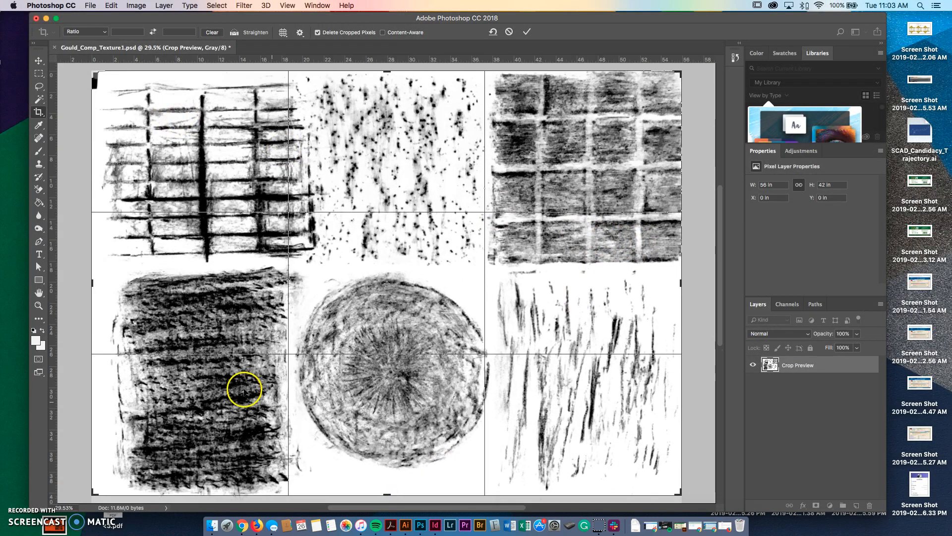
{"action": "left_click_drag", "start_coordinate": [92, 282], "coordinate": [98, 280]}
{"action": "key", "text": "Return"}
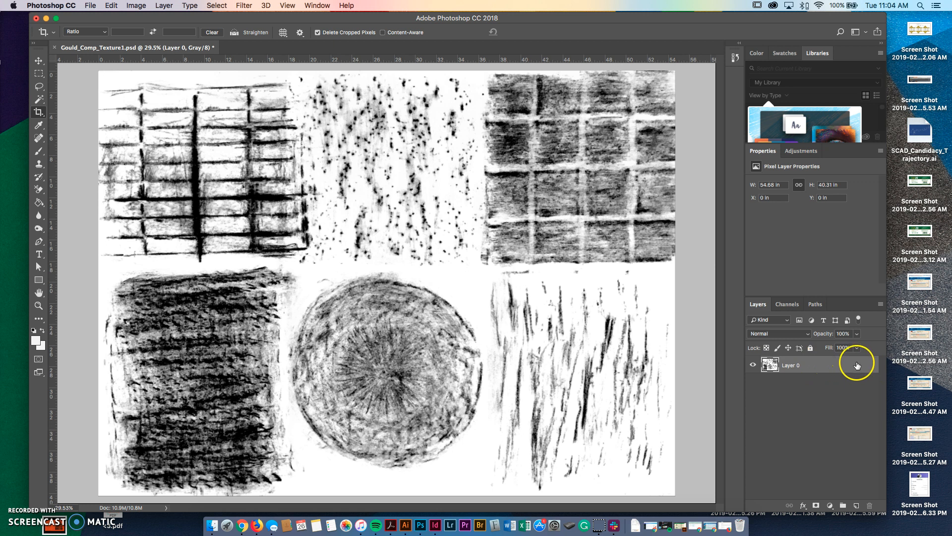
- Lock all attributes of Layer 0 and unlock it again
{"action": "left_click", "coordinate": [810, 348]}
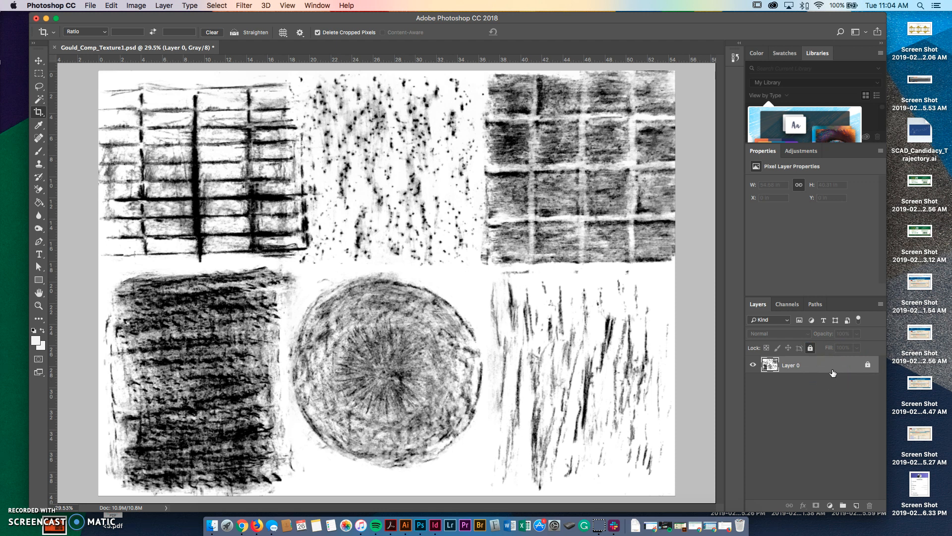
{"action": "left_click", "coordinate": [833, 368]}
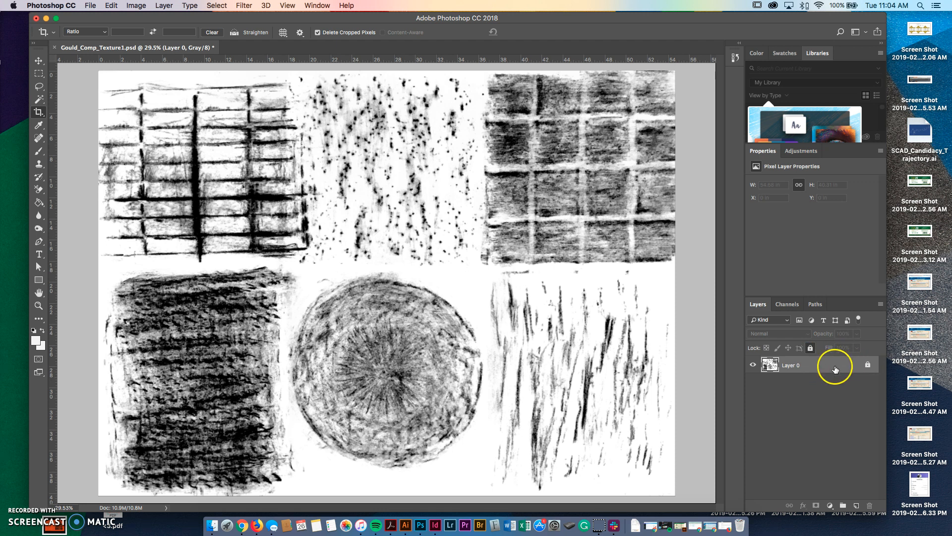
{"action": "left_click", "coordinate": [866, 365]}
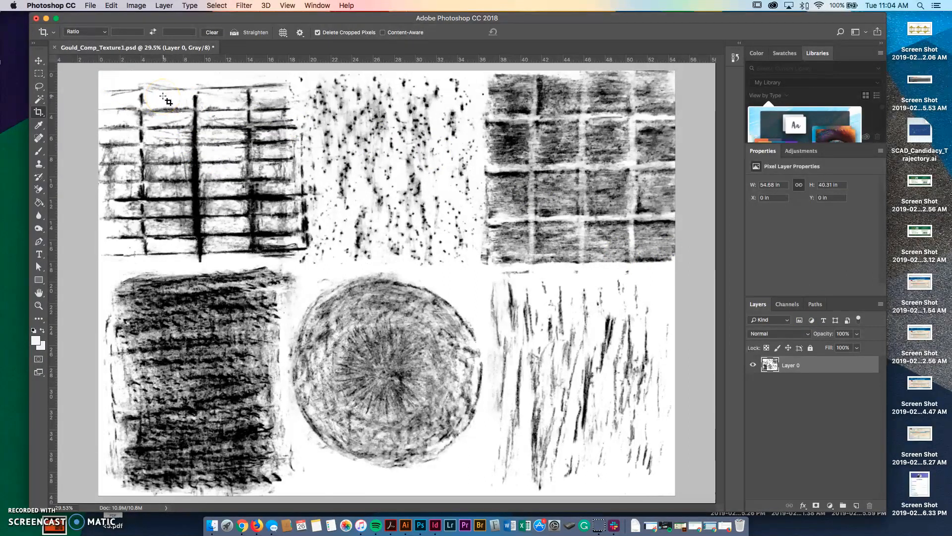
- Start a Levels adjustment on Layer 0 with black input 4 and sample the blank paper near the circle as the white point
{"action": "left_click", "coordinate": [112, 6]}
{"action": "mouse_move", "coordinate": [132, 6]}
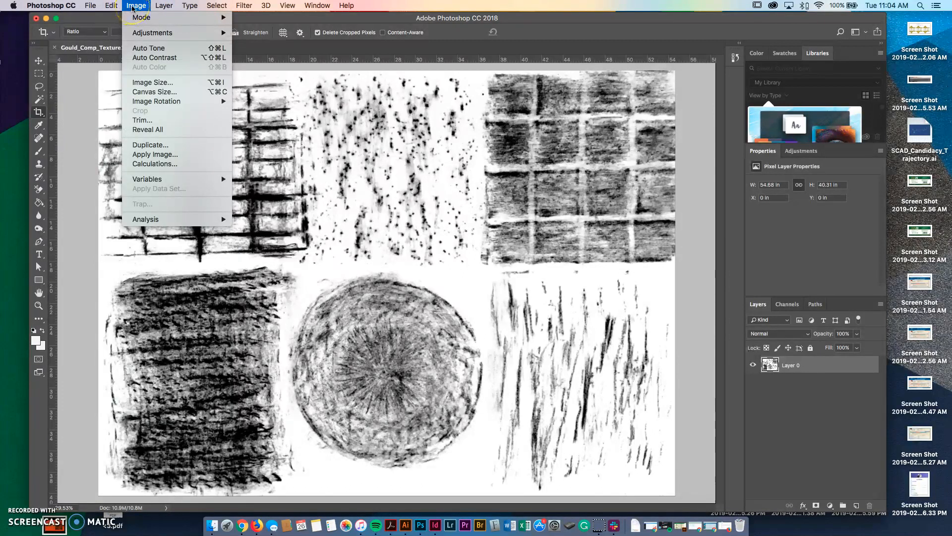
{"action": "mouse_move", "coordinate": [153, 33]}
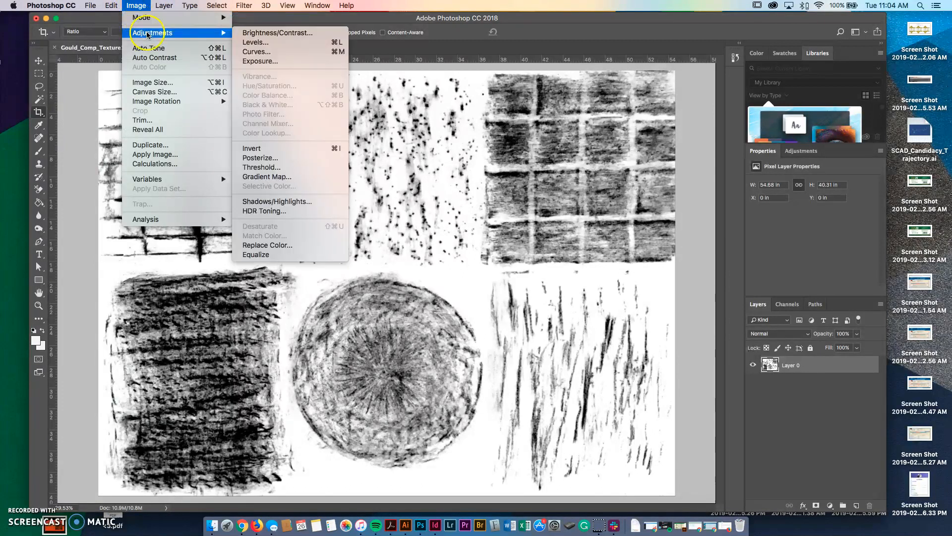
{"action": "left_click", "coordinate": [266, 44]}
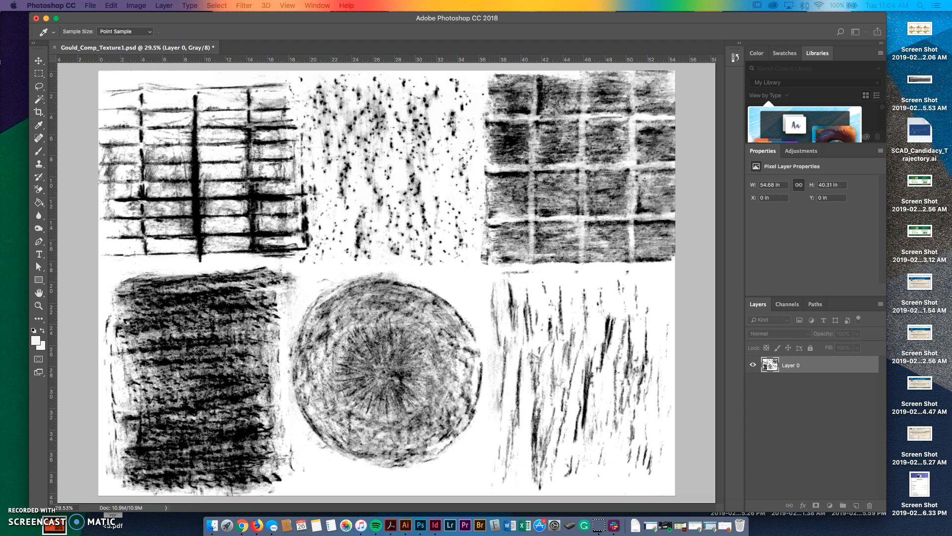
{"action": "right_click", "coordinate": [472, 283]}
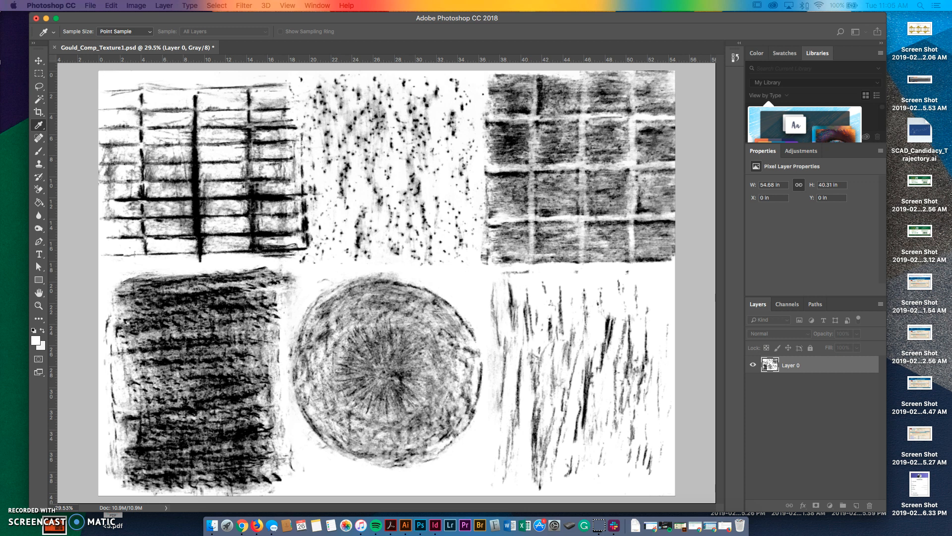
{"action": "key", "text": "ctrl+l"}
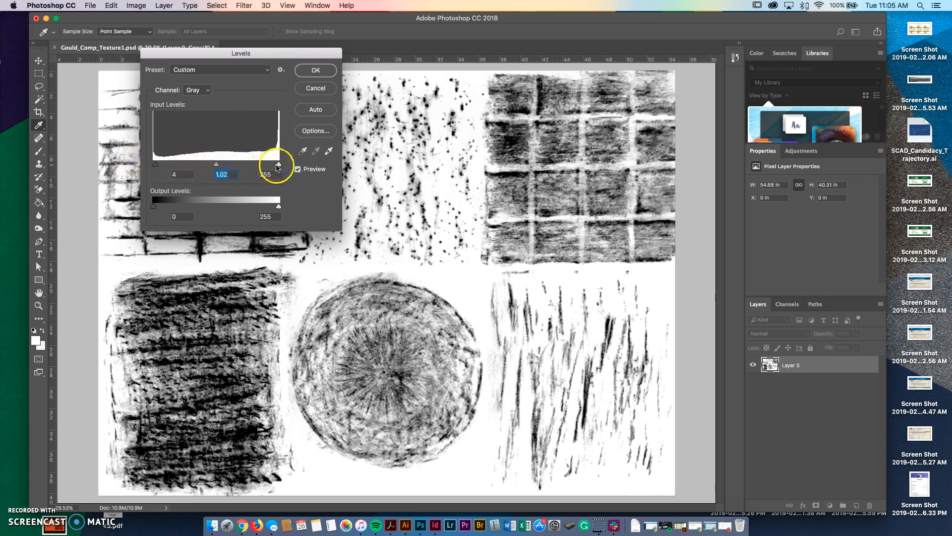
{"action": "left_click_drag", "start_coordinate": [279, 165], "coordinate": [275, 166]}
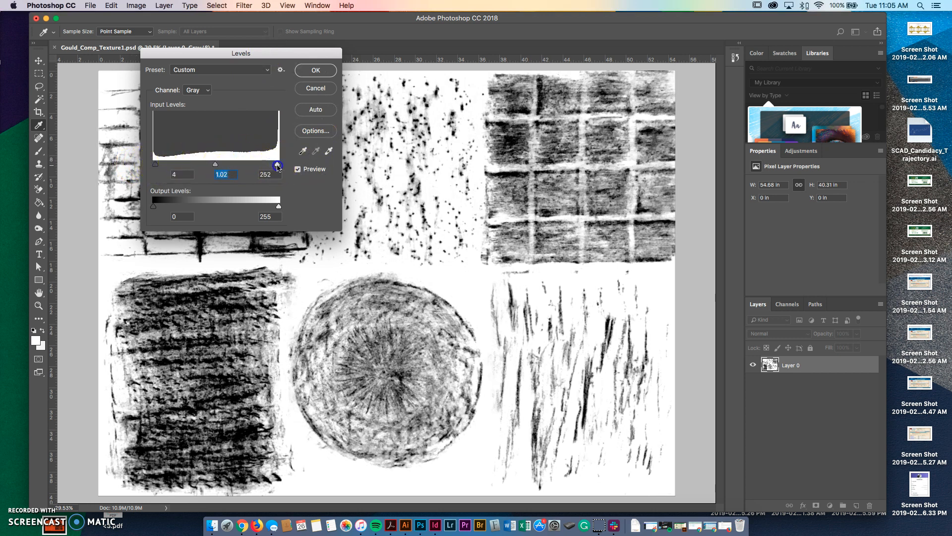
{"action": "left_click", "coordinate": [328, 151]}
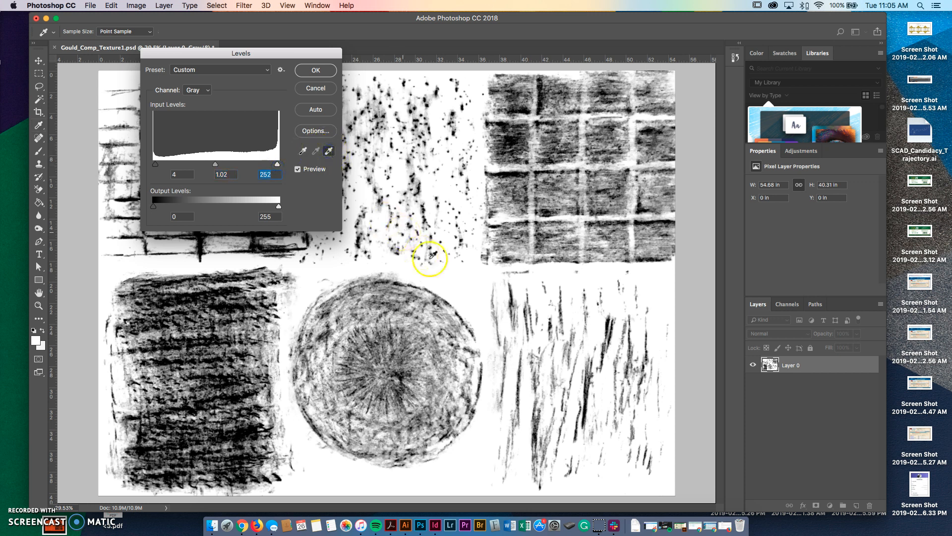
{"action": "left_click", "coordinate": [462, 277]}
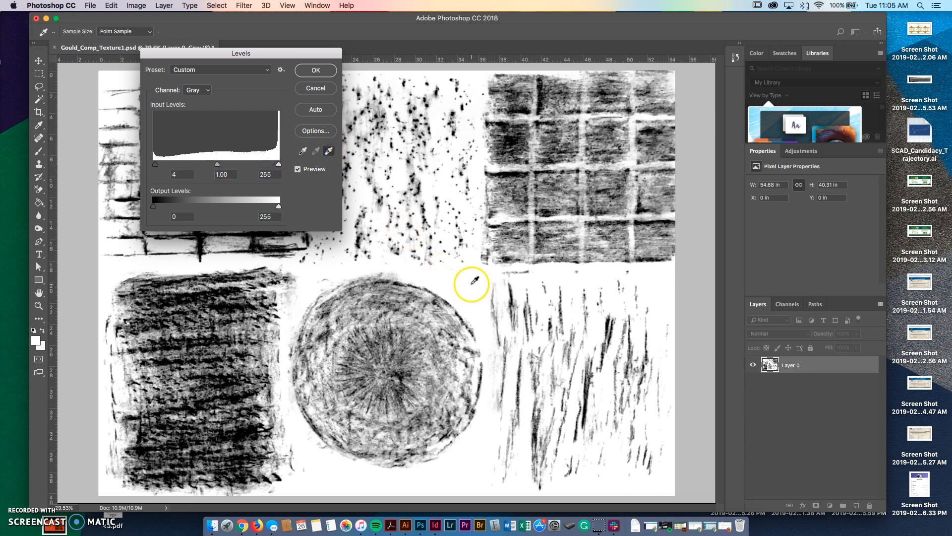
- Set the Levels inputs to black 9, midtone 1.00 and white 246, and apply the adjustment
{"action": "mouse_move", "coordinate": [156, 164]}
{"action": "left_mouse_down"}
{"action": "mouse_move", "coordinate": [176, 164]}
{"action": "mouse_move", "coordinate": [158, 165]}
{"action": "left_mouse_up"}
{"action": "left_click", "coordinate": [218, 165]}
{"action": "left_click_drag", "start_coordinate": [278, 164], "coordinate": [274, 165]}
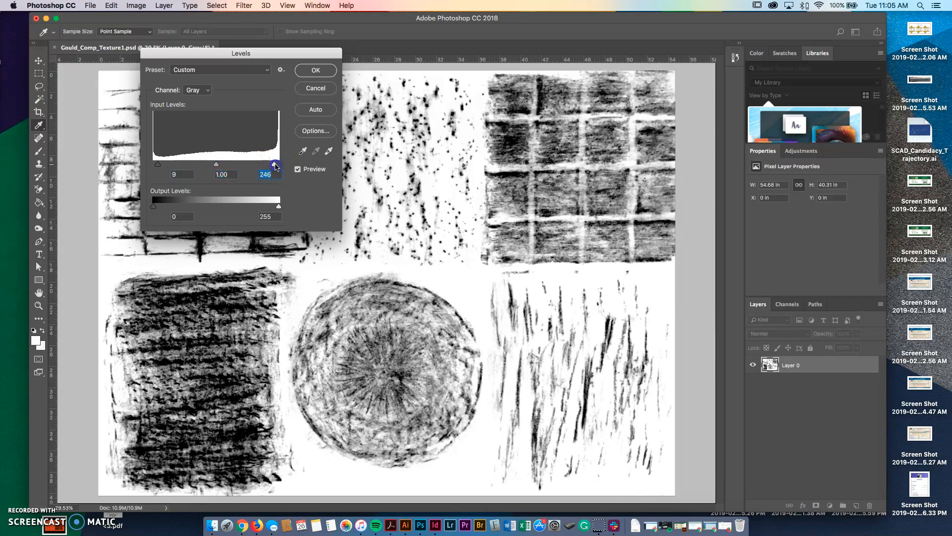
{"action": "left_click", "coordinate": [326, 72]}
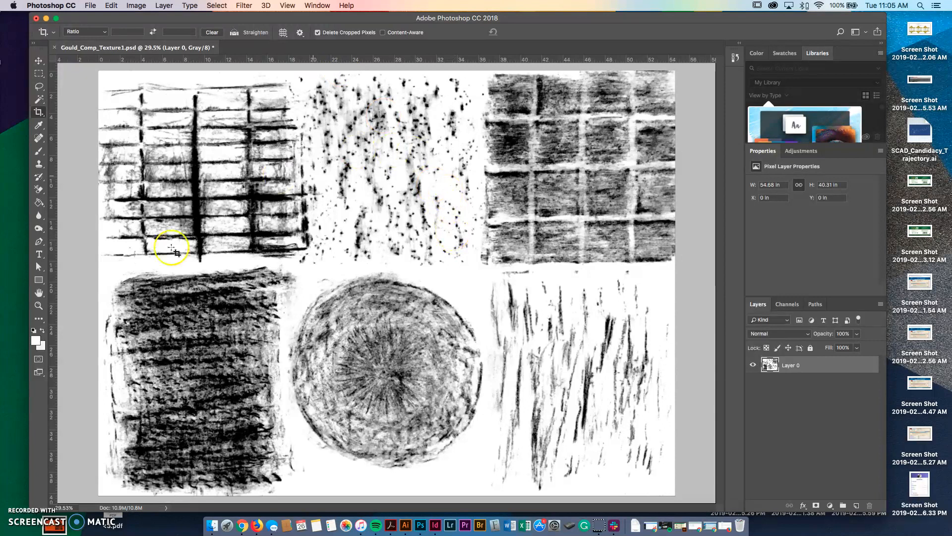
- Save the texture document in Photoshop format with layers and maximum compatibility, replacing the existing file of the same name
{"action": "left_click", "coordinate": [174, 186]}
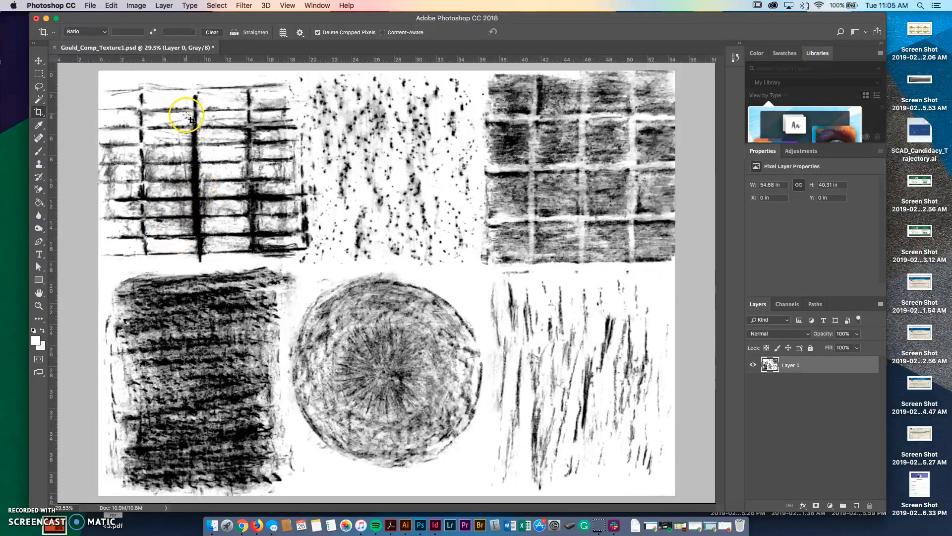
{"action": "left_click", "coordinate": [90, 5]}
{"action": "left_click", "coordinate": [130, 108]}
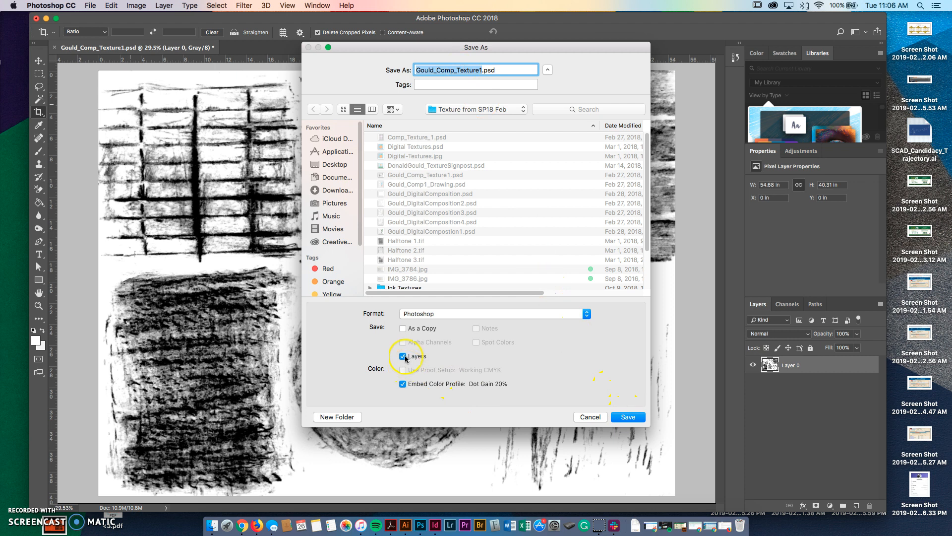
{"action": "left_click", "coordinate": [624, 418]}
{"action": "left_click", "coordinate": [626, 417]}
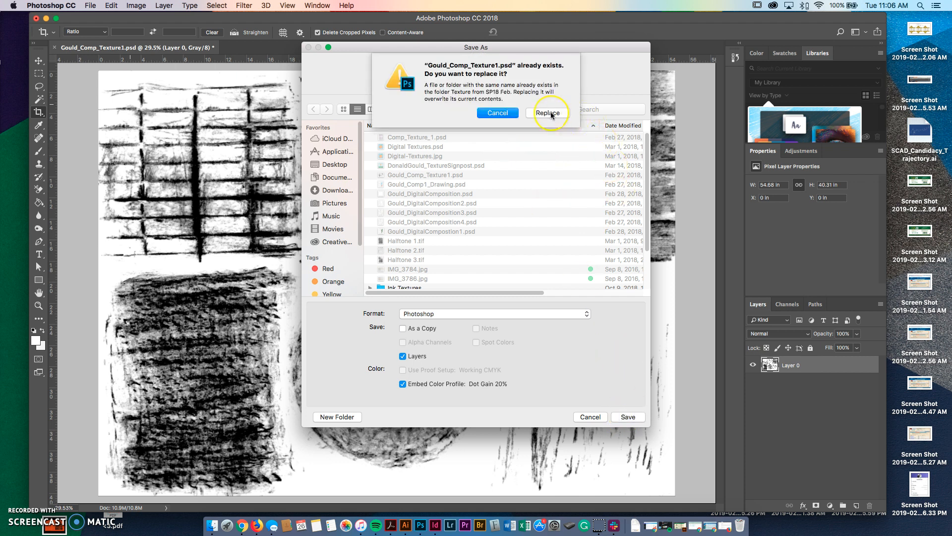
{"action": "left_click", "coordinate": [548, 113]}
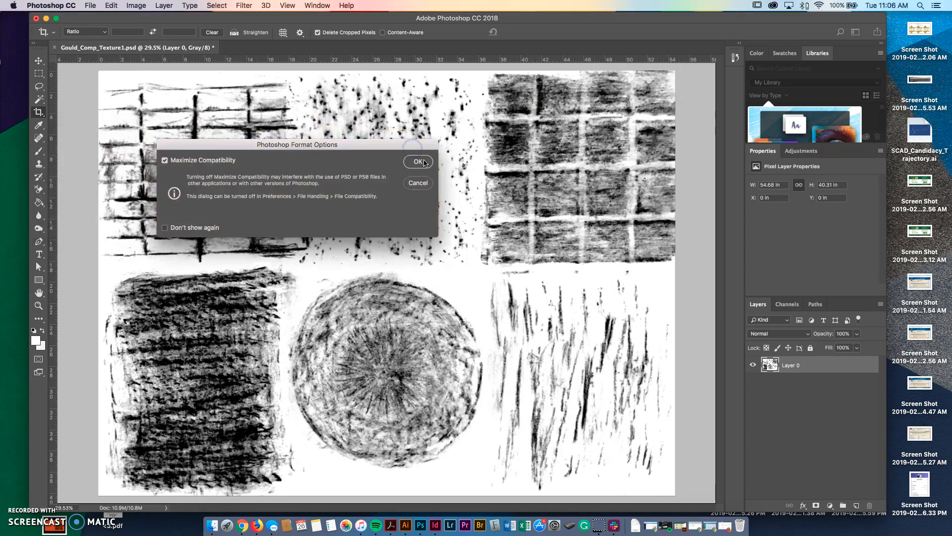
{"action": "left_click", "coordinate": [424, 163]}
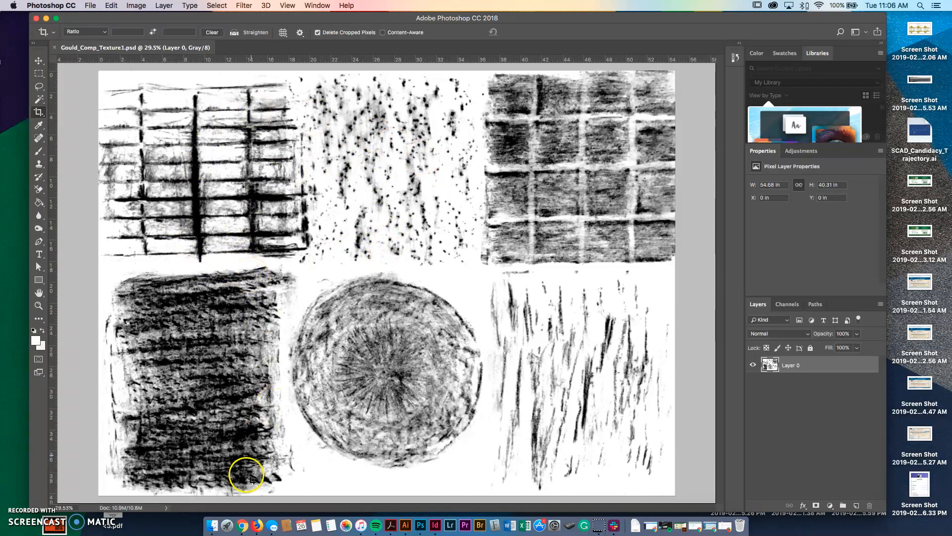
- Switch to Finder and open the drawing photo IMG_3786.jpg in Photoshop
{"action": "left_click", "coordinate": [212, 525]}
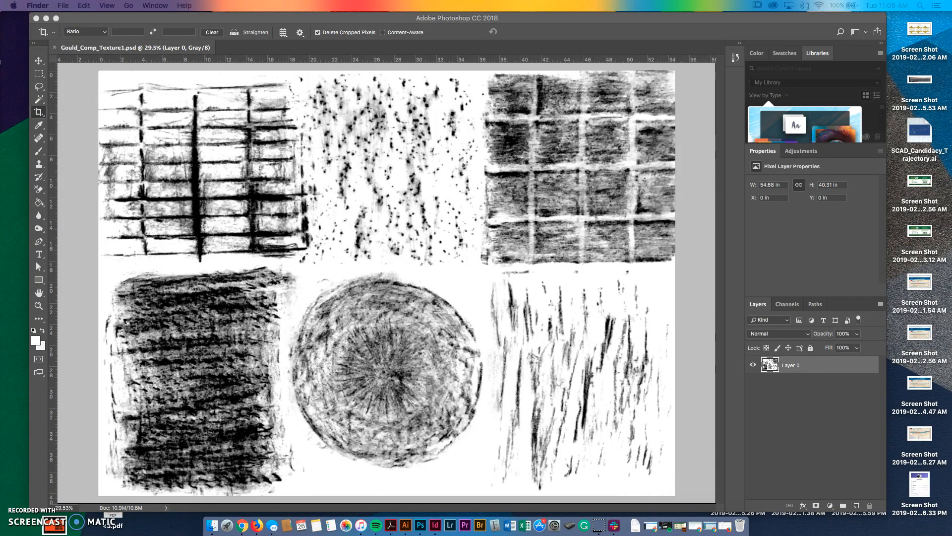
{"action": "left_click_drag", "start_coordinate": [0, 114], "coordinate": [508, 117]}
{"action": "left_click_drag", "start_coordinate": [514, 274], "coordinate": [420, 517]}
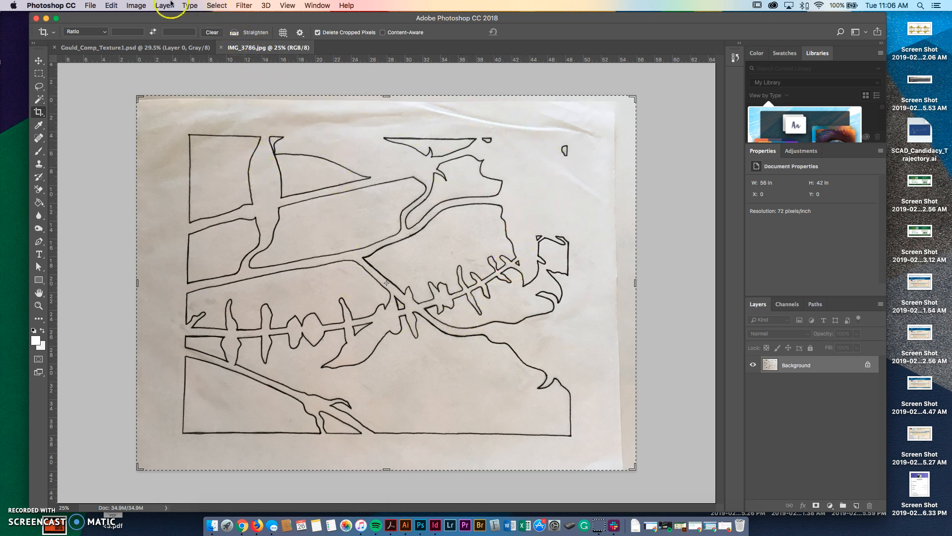
- Rotate the drawing's canvas 90° counter clockwise
{"action": "left_click", "coordinate": [112, 8]}
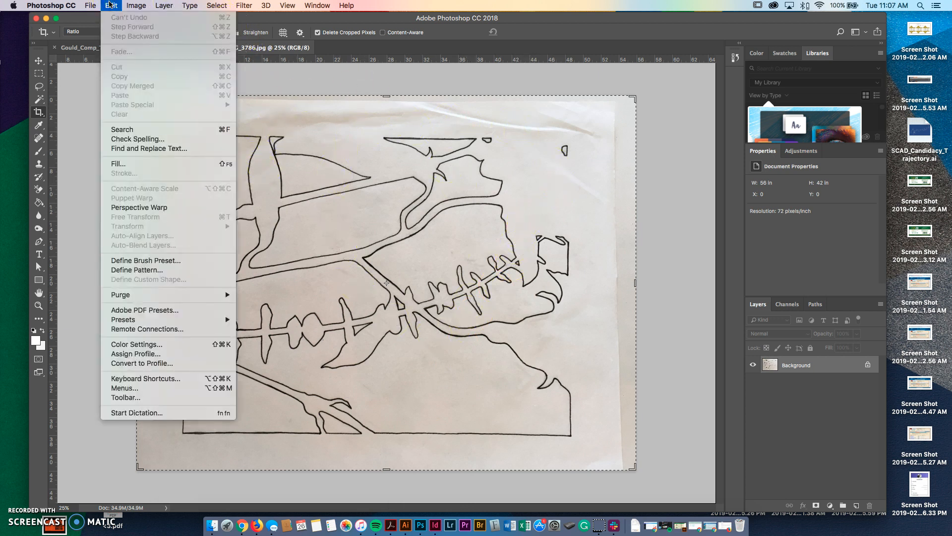
{"action": "left_click", "coordinate": [133, 6]}
{"action": "left_click", "coordinate": [133, 6]}
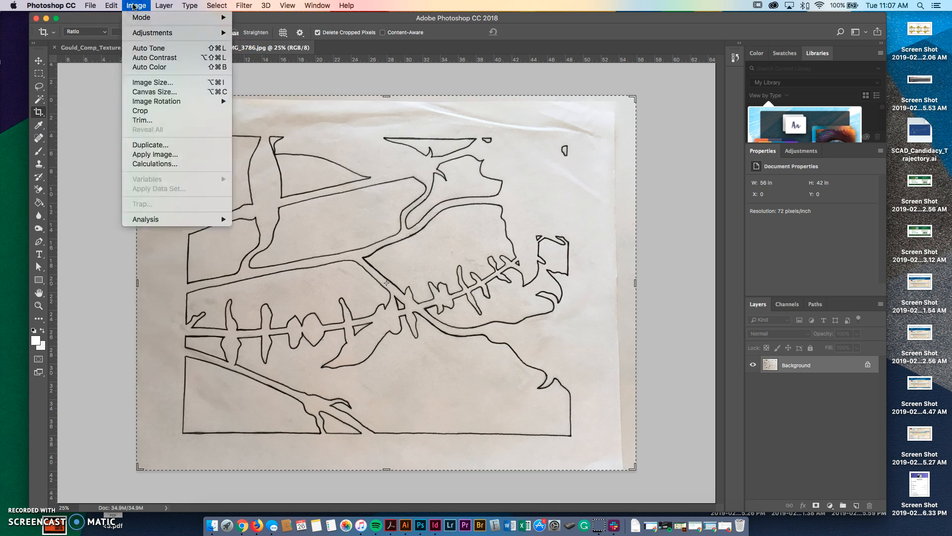
{"action": "left_click", "coordinate": [175, 101]}
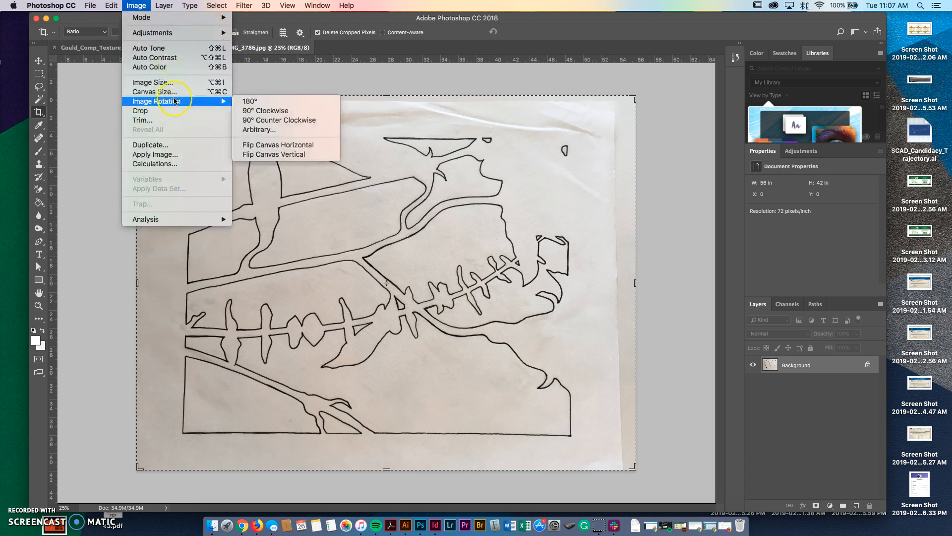
{"action": "left_click", "coordinate": [300, 121]}
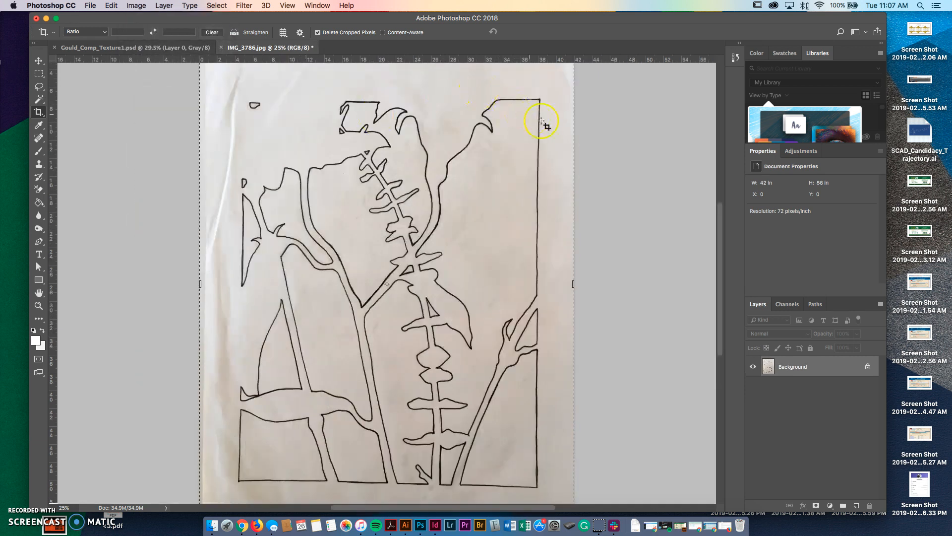
- Straighten the drawing and crop it close to its outer border, to about 35.2 × 44.6 in
{"action": "key", "text": "super+minus"}
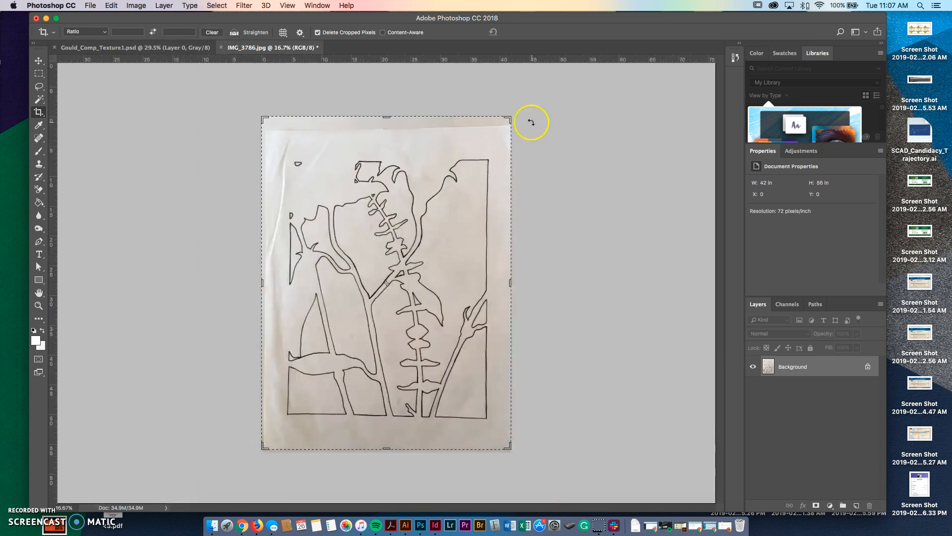
{"action": "left_click", "coordinate": [38, 60]}
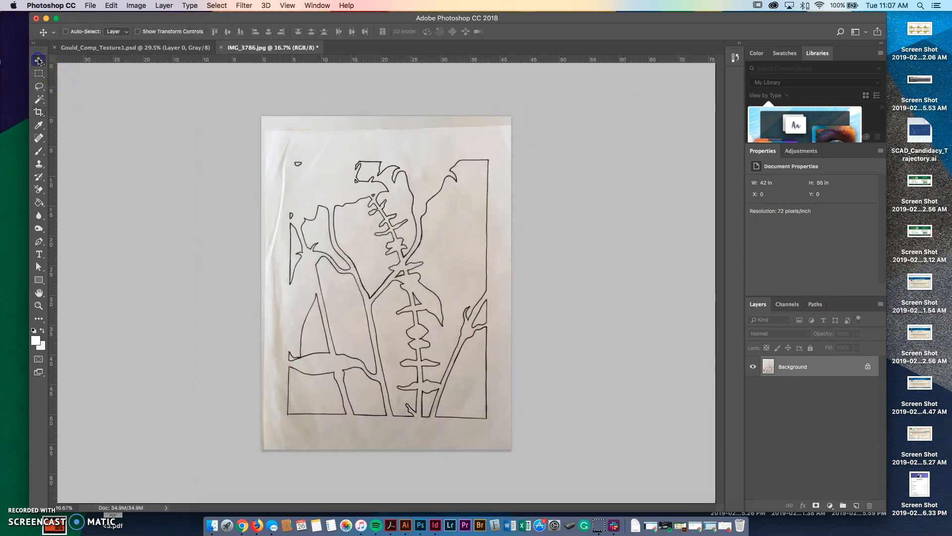
{"action": "left_click", "coordinate": [38, 113]}
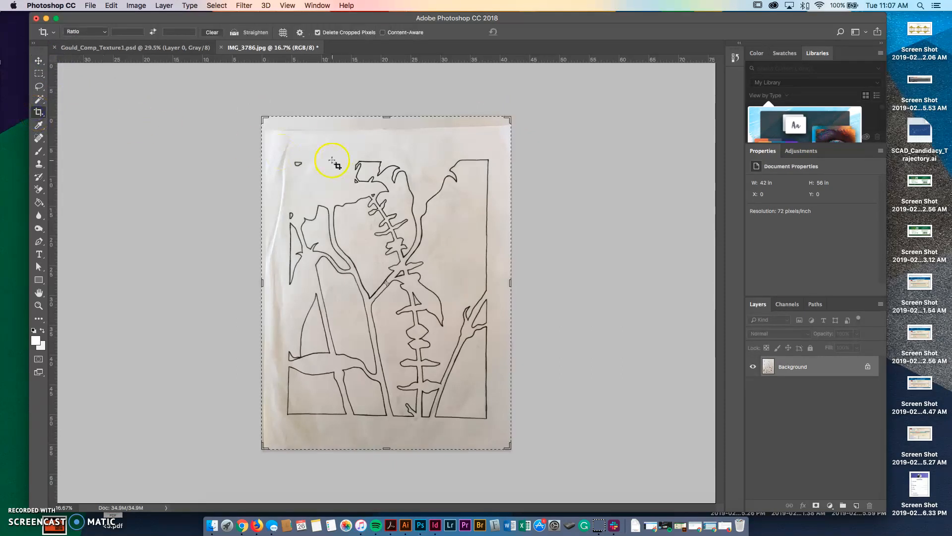
{"action": "left_click_drag", "start_coordinate": [261, 117], "coordinate": [272, 132]}
{"action": "left_click_drag", "start_coordinate": [498, 429], "coordinate": [490, 417]}
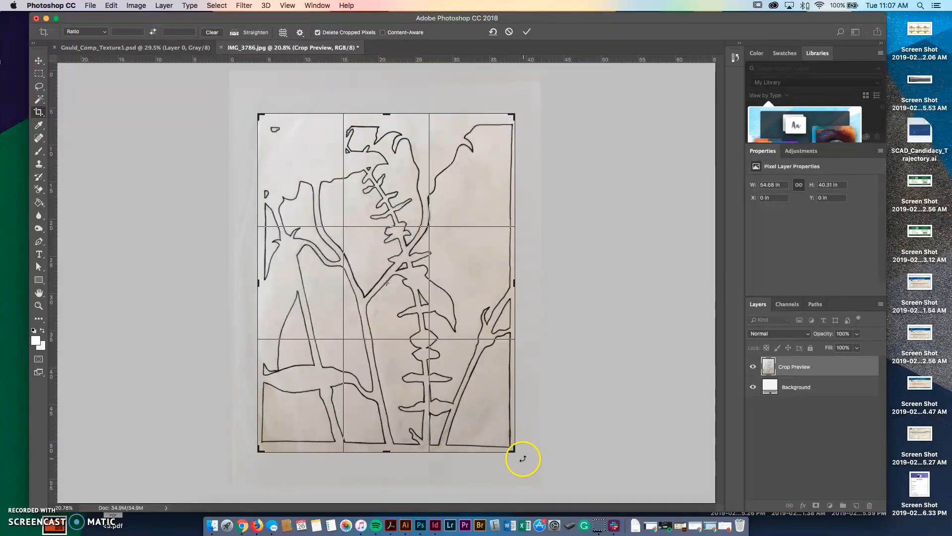
{"action": "left_click_drag", "start_coordinate": [526, 464], "coordinate": [516, 449]}
{"action": "key", "text": "super+r"}
{"action": "left_click_drag", "start_coordinate": [257, 116], "coordinate": [259, 119]}
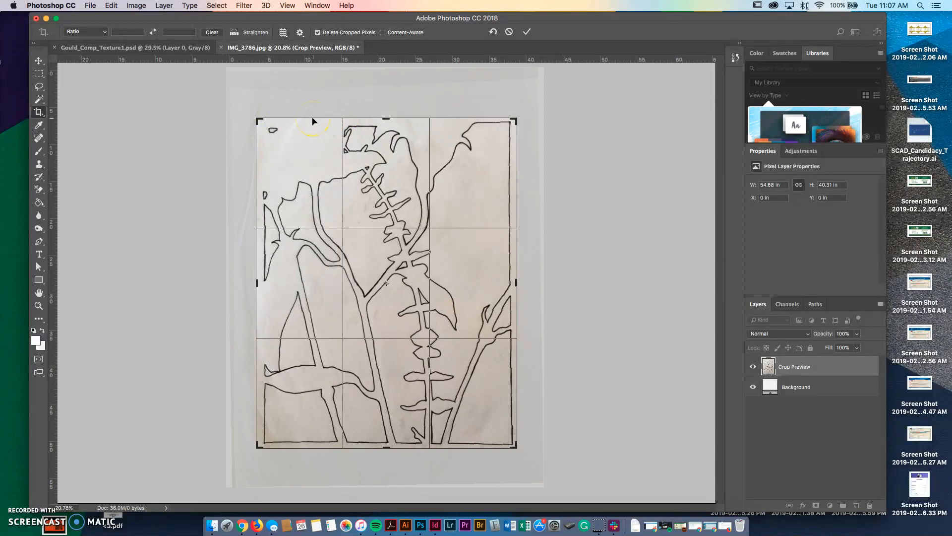
{"action": "key", "text": "Return"}
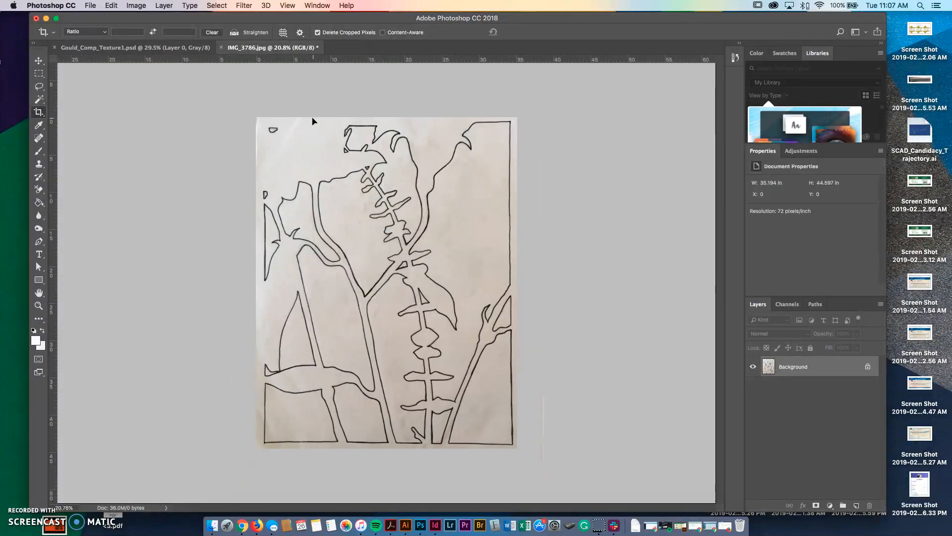
{"action": "key", "text": "v"}
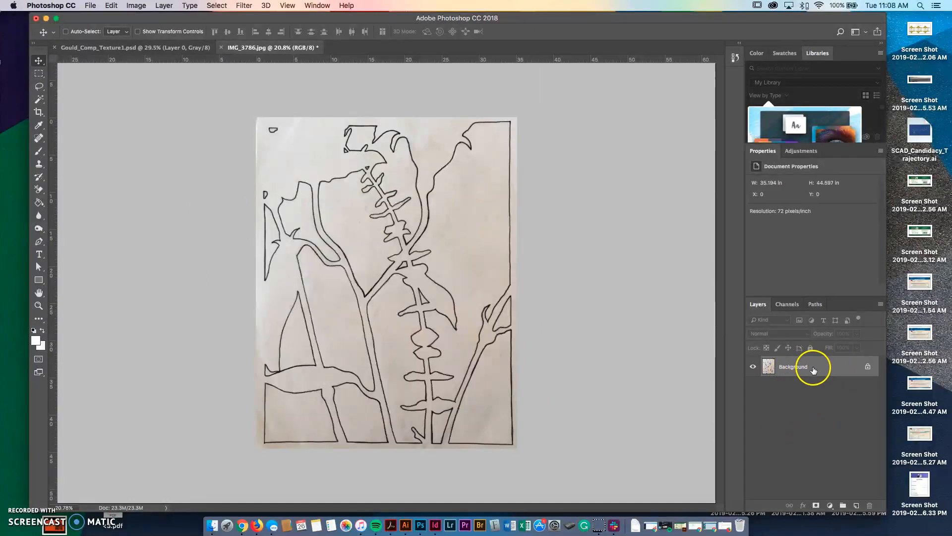
- Unlock the drawing's Background layer and open a Levels adjustment for it, clear of the artwork
{"action": "left_click", "coordinate": [867, 368]}
{"action": "left_click", "coordinate": [867, 367]}
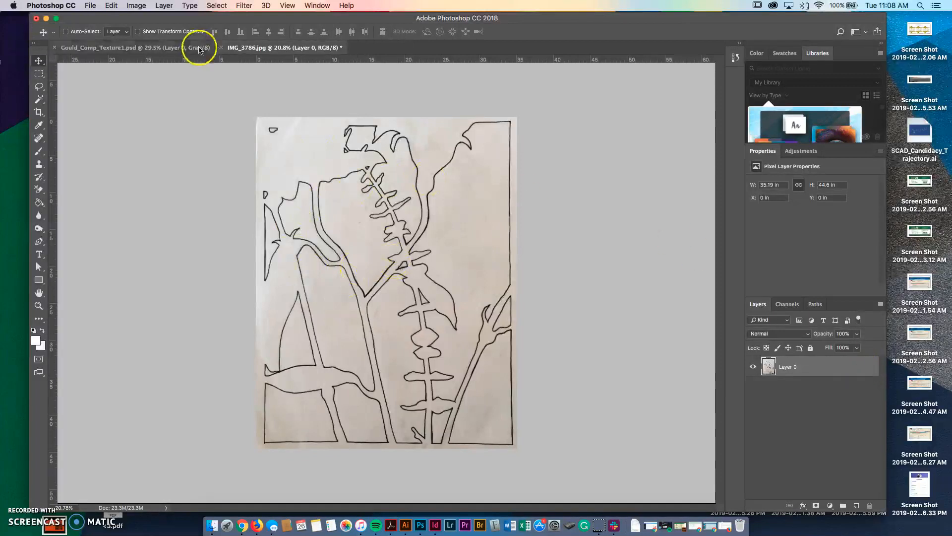
{"action": "left_click", "coordinate": [138, 5]}
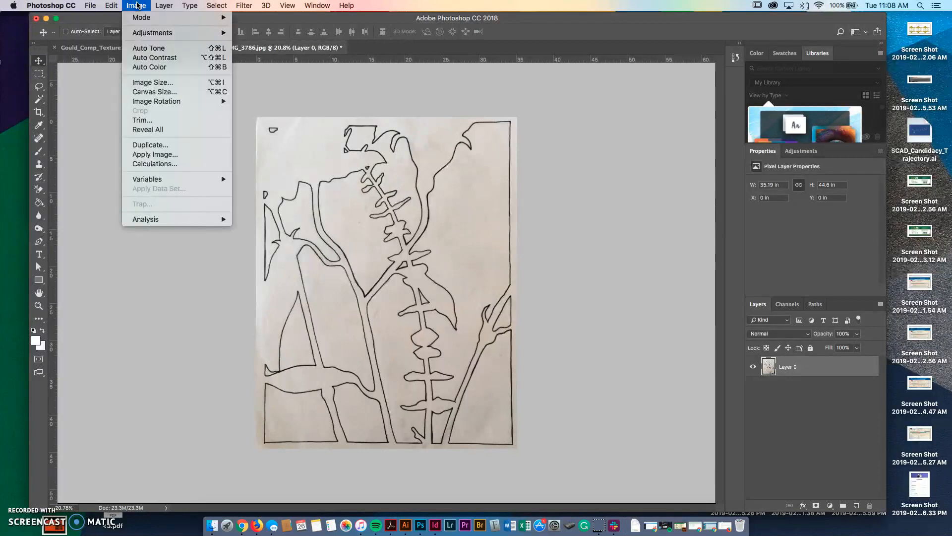
{"action": "mouse_move", "coordinate": [149, 33]}
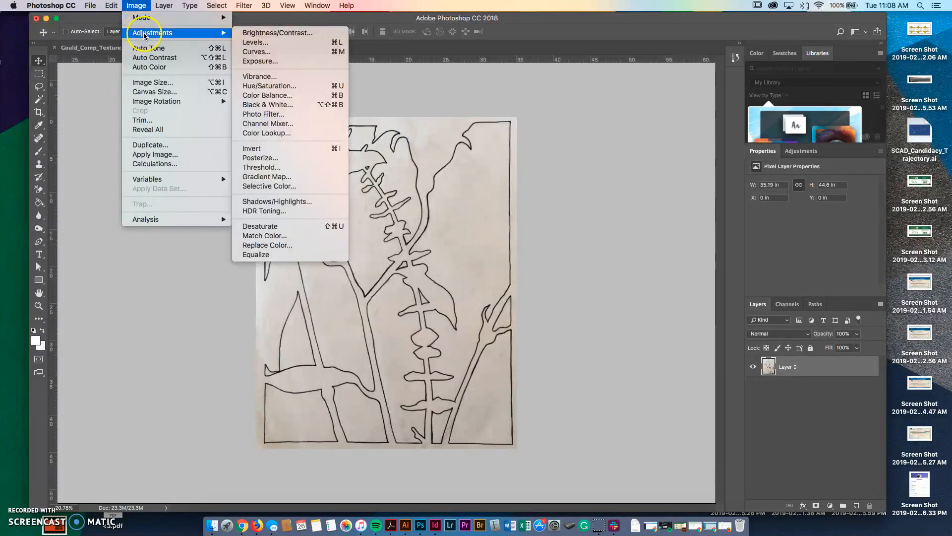
{"action": "left_click", "coordinate": [263, 42]}
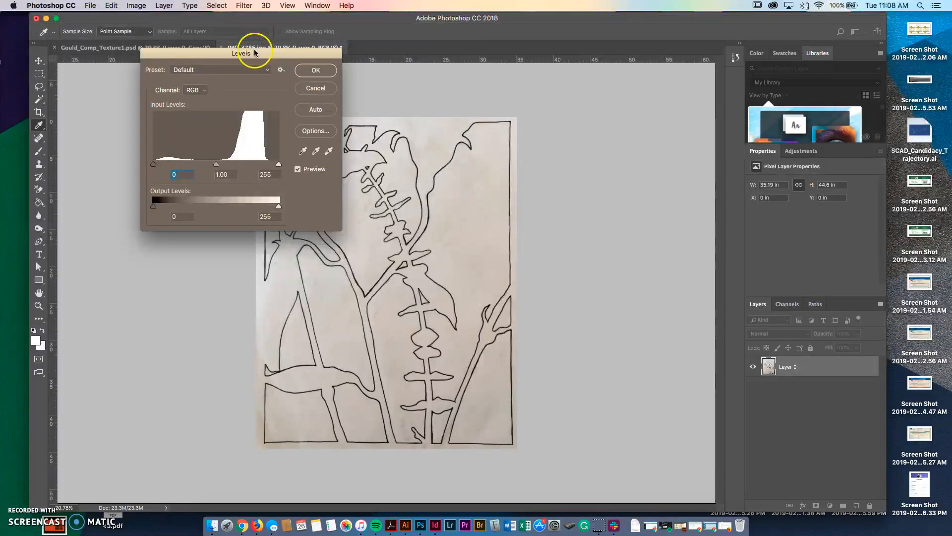
{"action": "left_click_drag", "start_coordinate": [242, 58], "coordinate": [654, 84]}
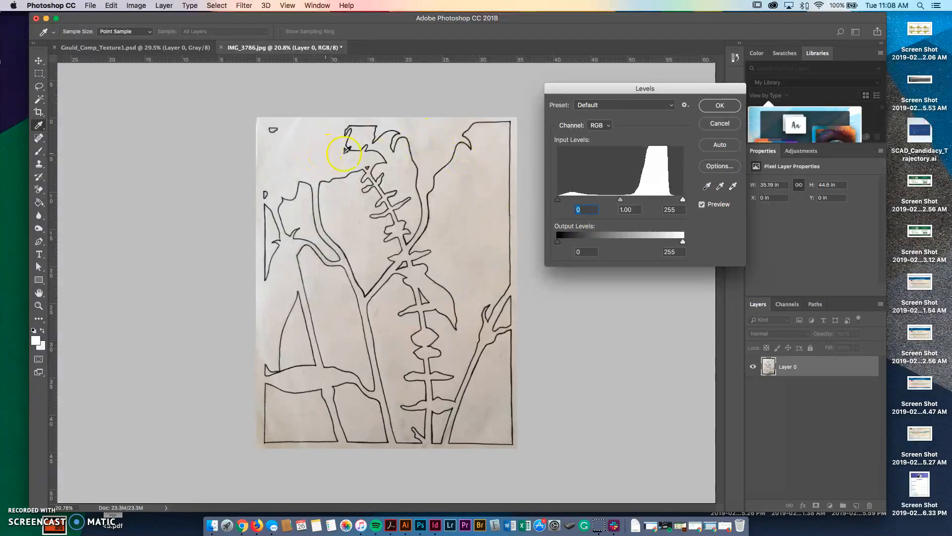
- Set the Levels white point by sampling the grayish paper in the open areas of the drawing
{"action": "left_click", "coordinate": [734, 187]}
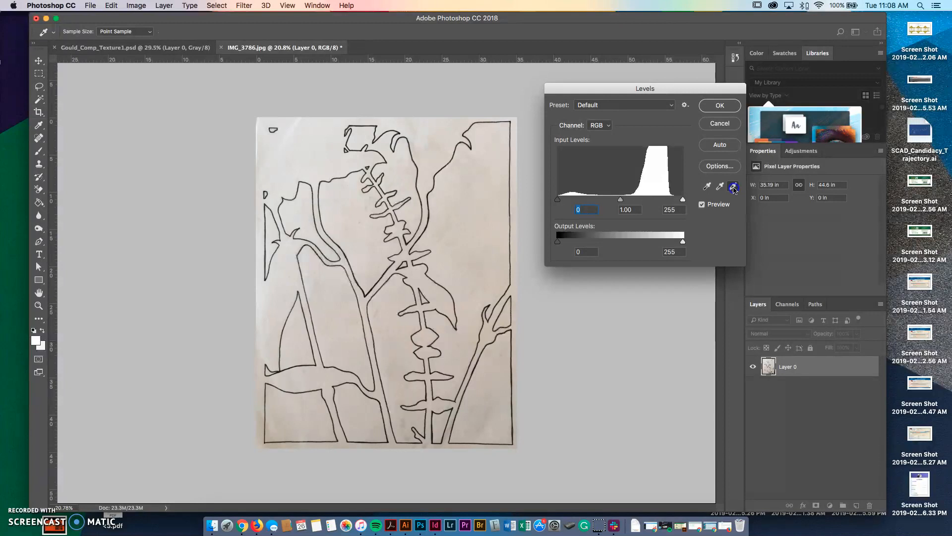
{"action": "left_click", "coordinate": [466, 212]}
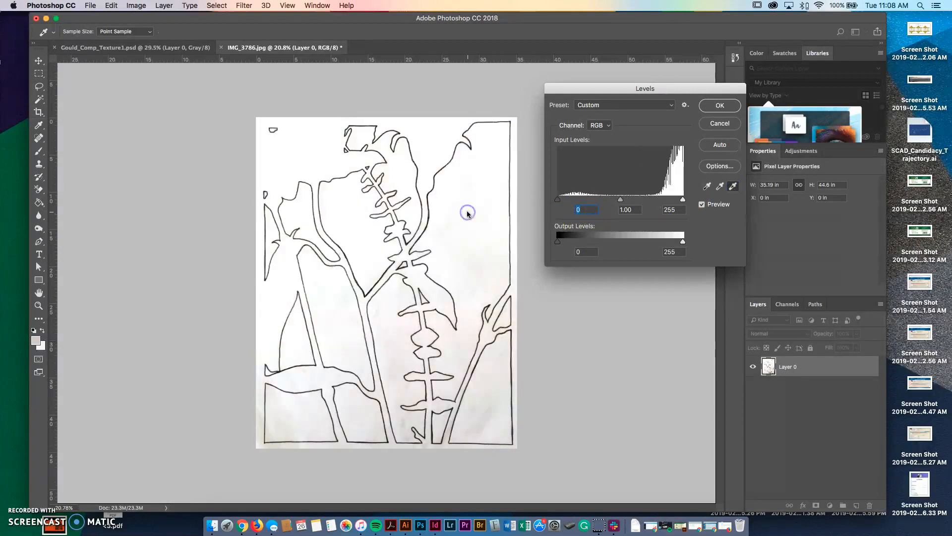
{"action": "left_click", "coordinate": [479, 251]}
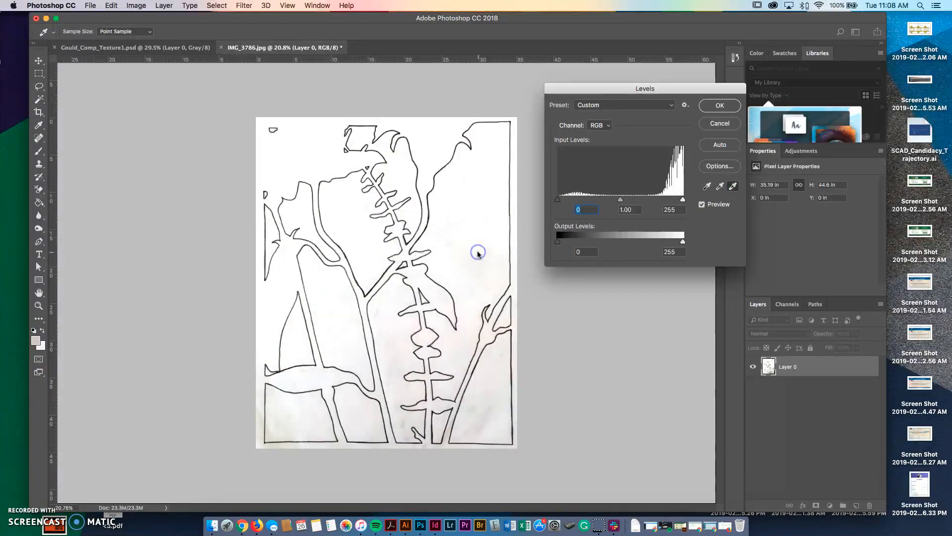
{"action": "left_click", "coordinate": [481, 413]}
{"action": "left_click_drag", "start_coordinate": [484, 409], "coordinate": [319, 146]}
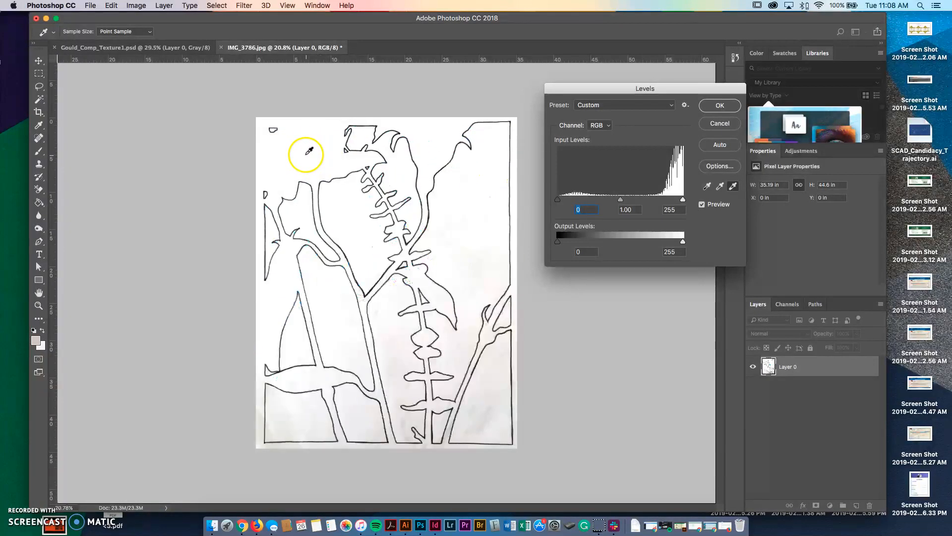
- Resample the white point on the darker paper near the drawing's lower edge, checking the clipping preview, until the background is clean white
{"action": "left_click_drag", "start_coordinate": [461, 257], "coordinate": [401, 366]}
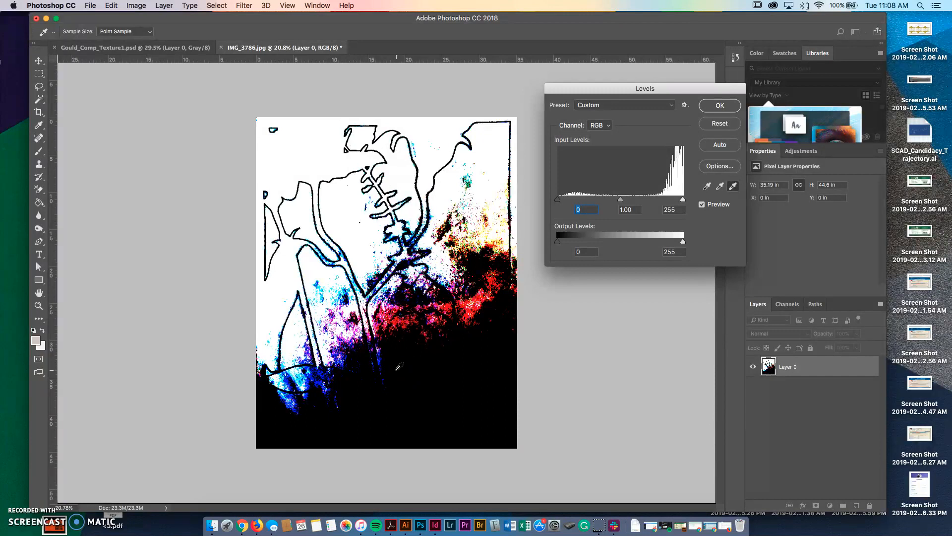
{"action": "key", "text": "alt"}
{"action": "key", "text": "alt"}
{"action": "left_click_drag", "start_coordinate": [455, 358], "coordinate": [457, 356]}
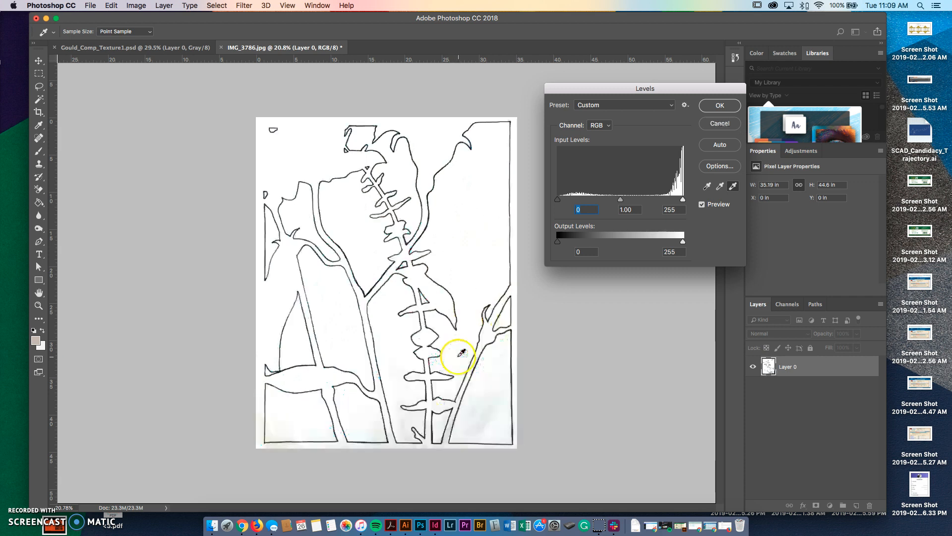
{"action": "left_click", "coordinate": [483, 403]}
{"action": "key", "text": "alt"}
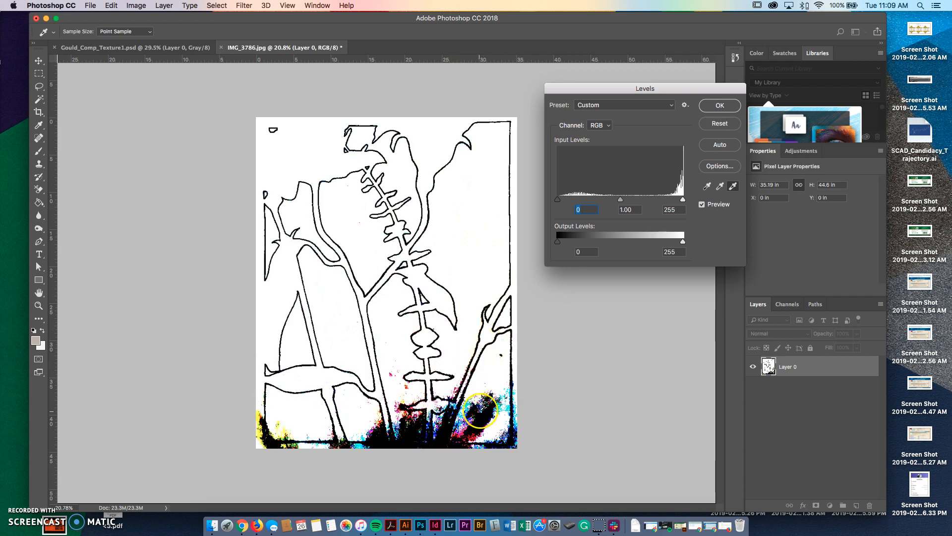
{"action": "left_click", "coordinate": [477, 420]}
{"action": "key", "text": "alt"}
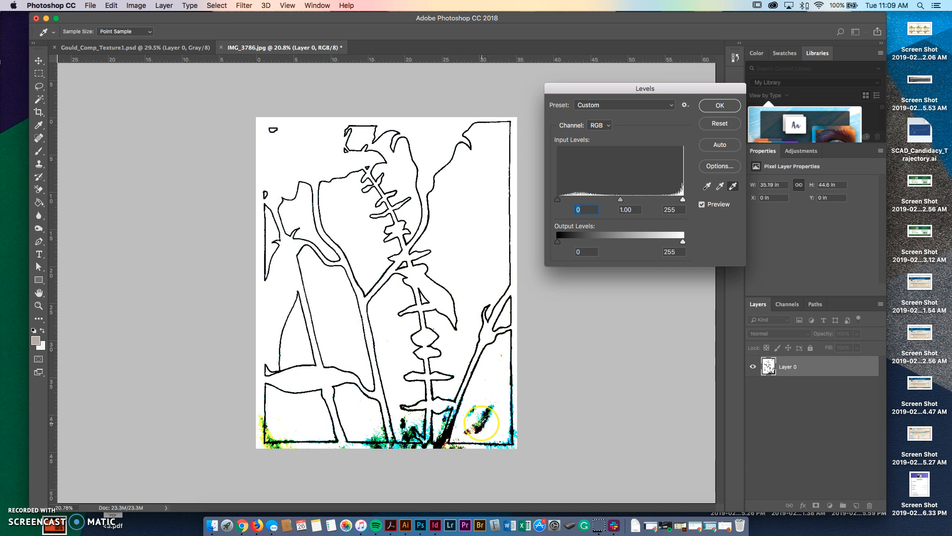
{"action": "left_click", "coordinate": [482, 423]}
{"action": "key", "text": "alt"}
{"action": "left_click", "coordinate": [486, 415]}
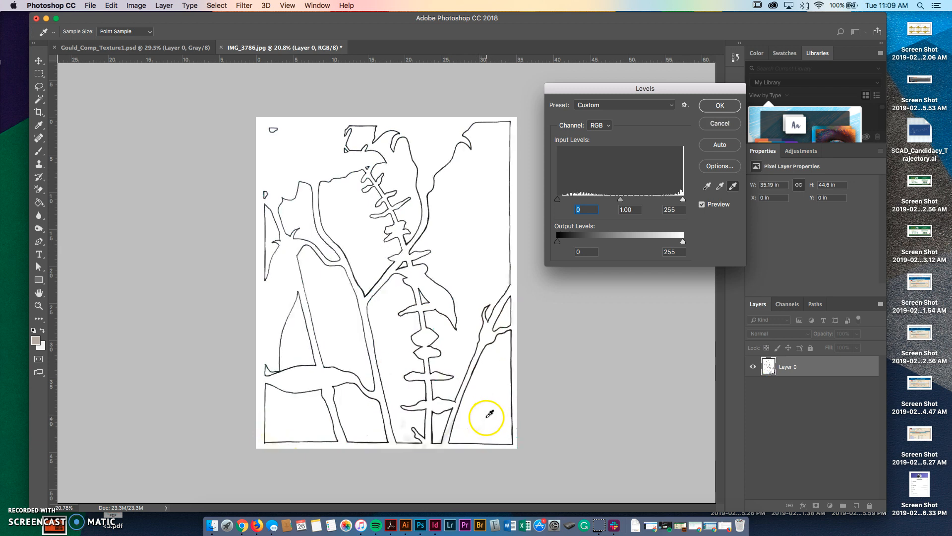
{"action": "key", "text": "alt"}
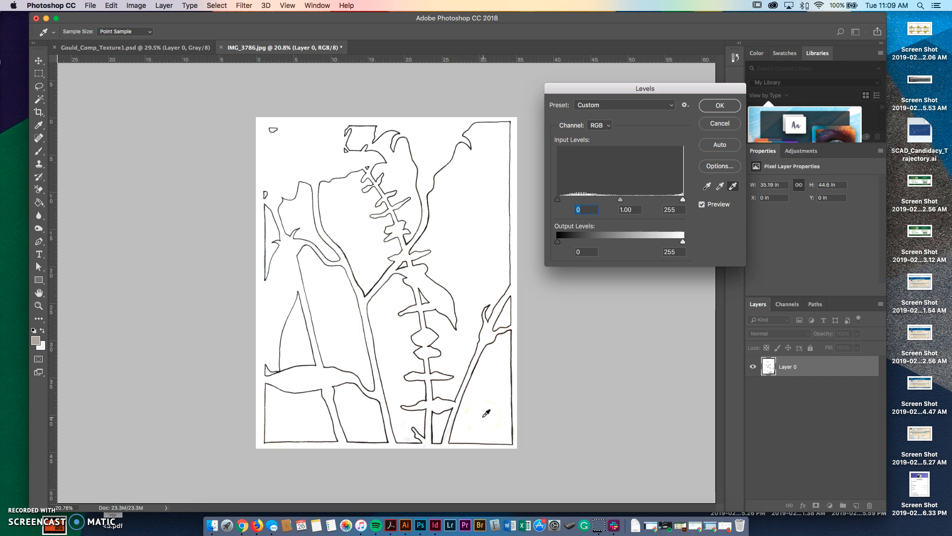
{"action": "key", "text": "alt"}
- Darken the drawing's lines with a black input level of 62 and a midtone of 0.70, and apply the Levels adjustment
{"action": "left_click_drag", "start_coordinate": [557, 201], "coordinate": [581, 208]}
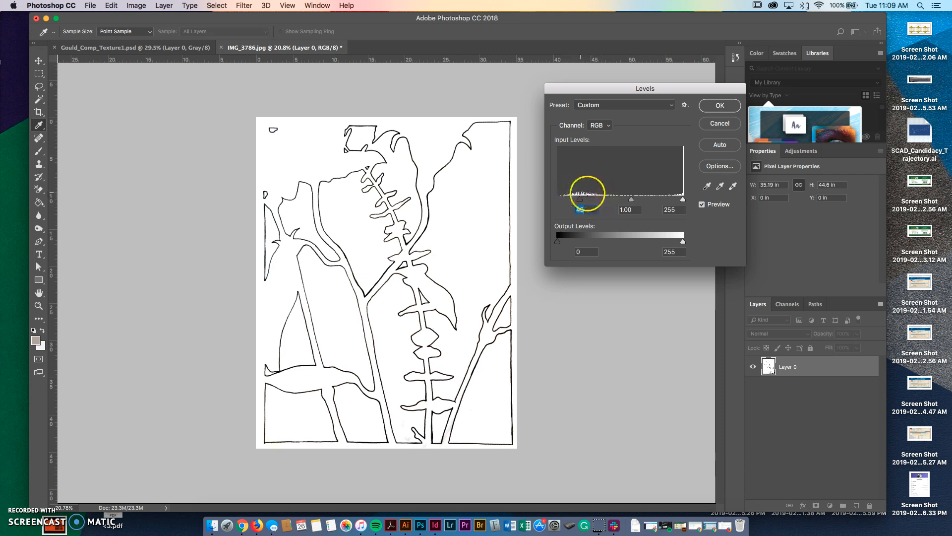
{"action": "left_click_drag", "start_coordinate": [580, 200], "coordinate": [581, 200]}
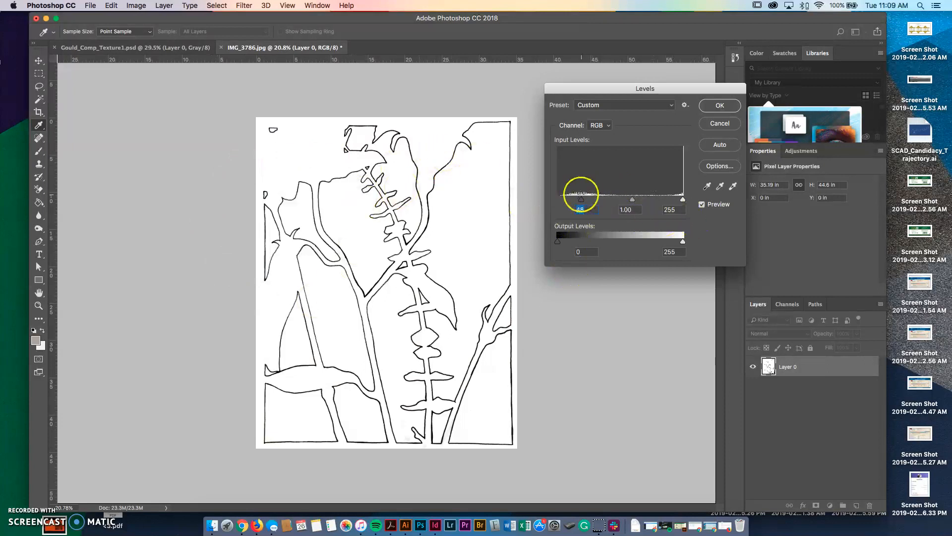
{"action": "left_click_drag", "start_coordinate": [581, 199], "coordinate": [647, 199]}
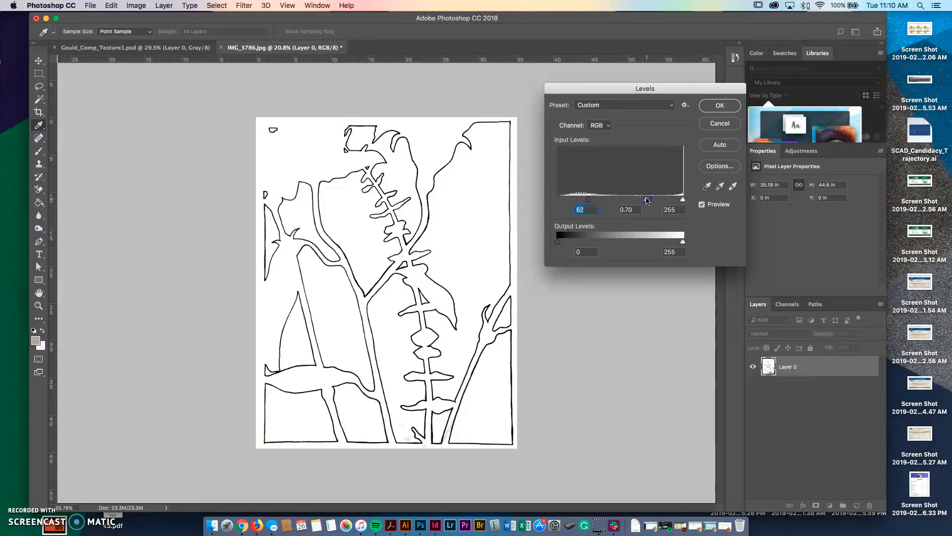
{"action": "left_click_drag", "start_coordinate": [646, 200], "coordinate": [647, 200]}
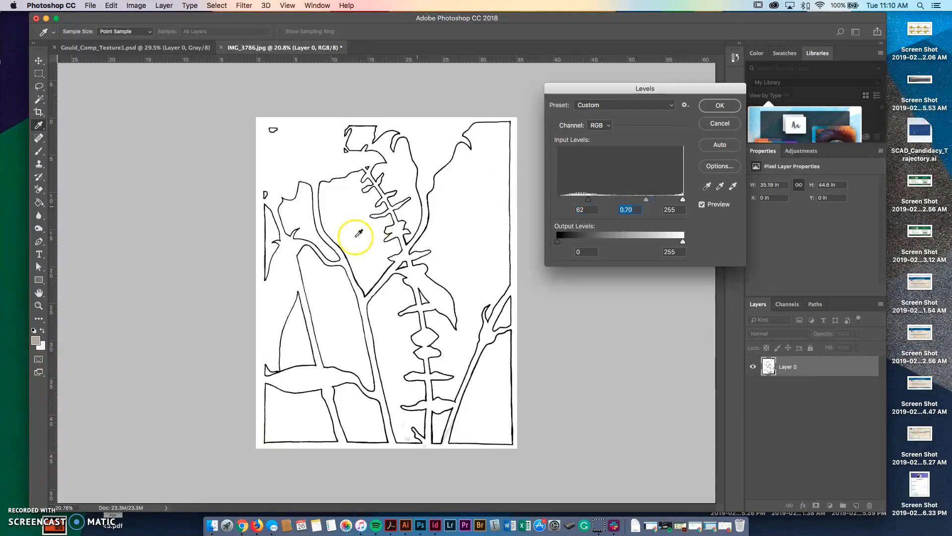
{"action": "left_click", "coordinate": [721, 104]}
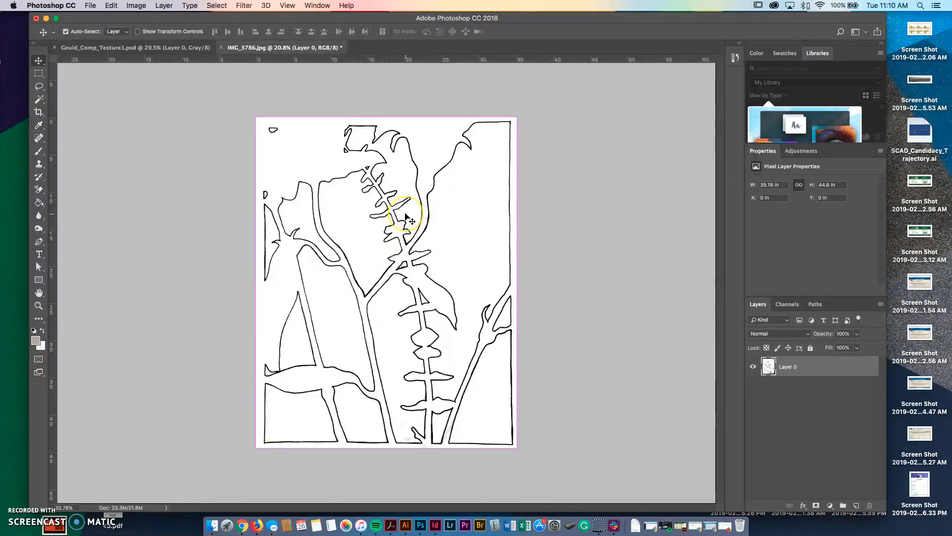
- Activate the Magic Wand tool for selecting areas of the line drawing
{"action": "scroll", "coordinate": [409, 218], "scroll_direction": "up", "scroll_amount": 2}
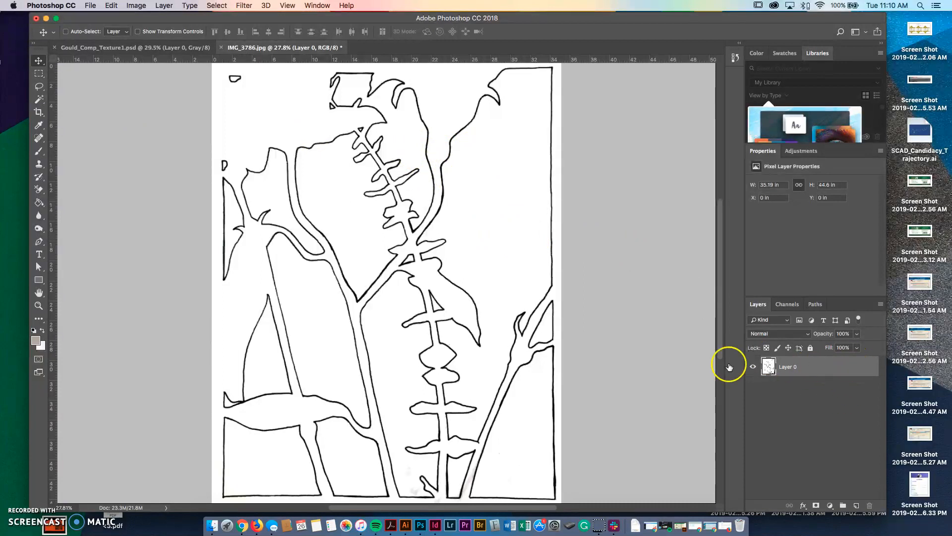
{"action": "left_click", "coordinate": [41, 102]}
{"action": "left_click", "coordinate": [58, 110]}
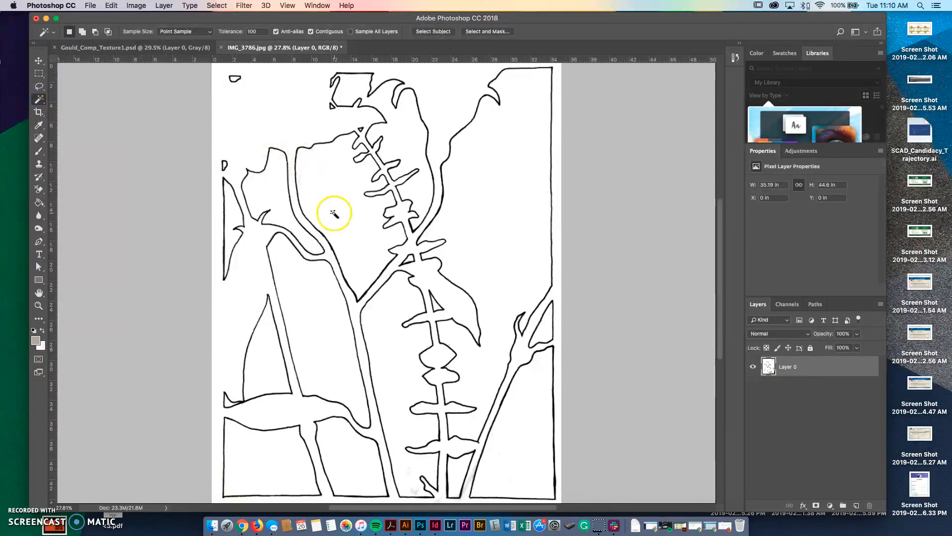
- Try selecting all the white areas at once with the Magic Wand's Contiguous option off, and deselect them
{"action": "left_click", "coordinate": [311, 32]}
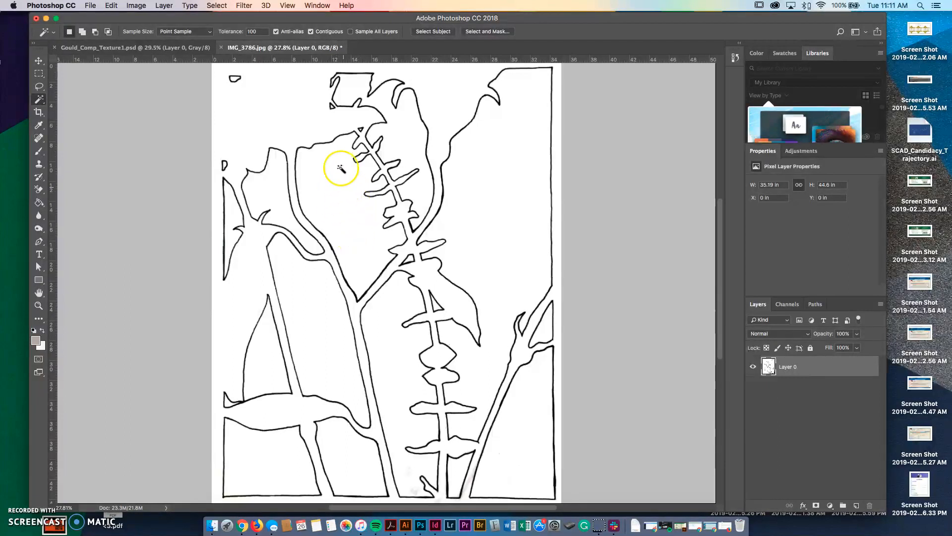
{"action": "left_click", "coordinate": [342, 202]}
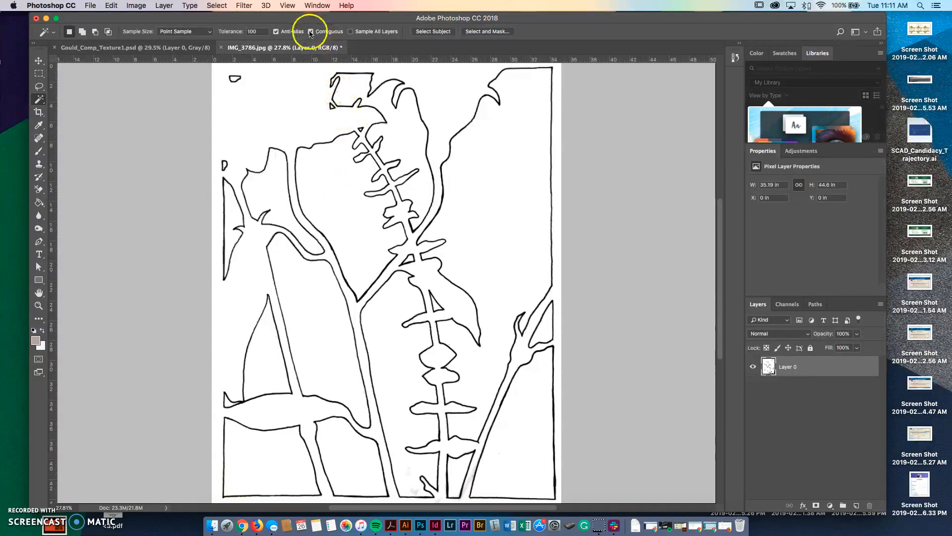
{"action": "left_click", "coordinate": [336, 167]}
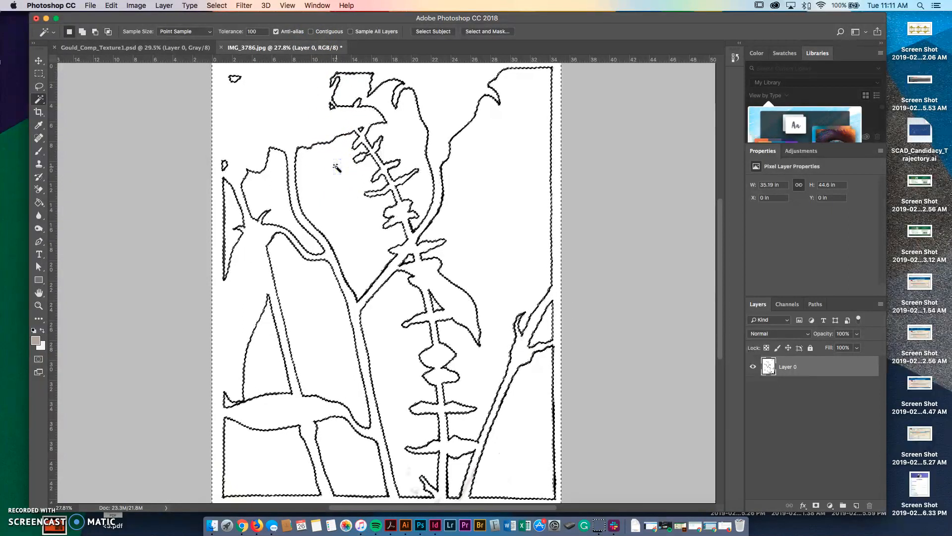
{"action": "left_click", "coordinate": [347, 144]}
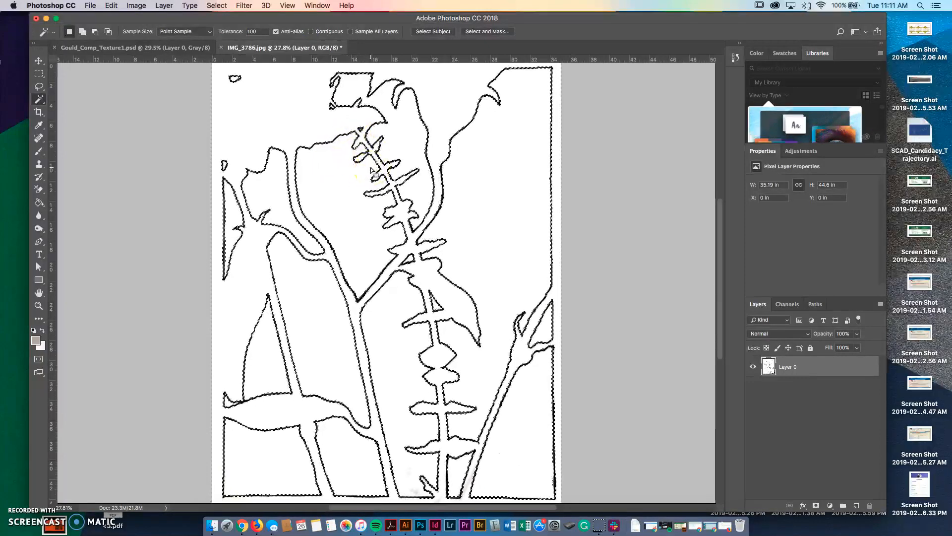
{"action": "key", "text": "super+d"}
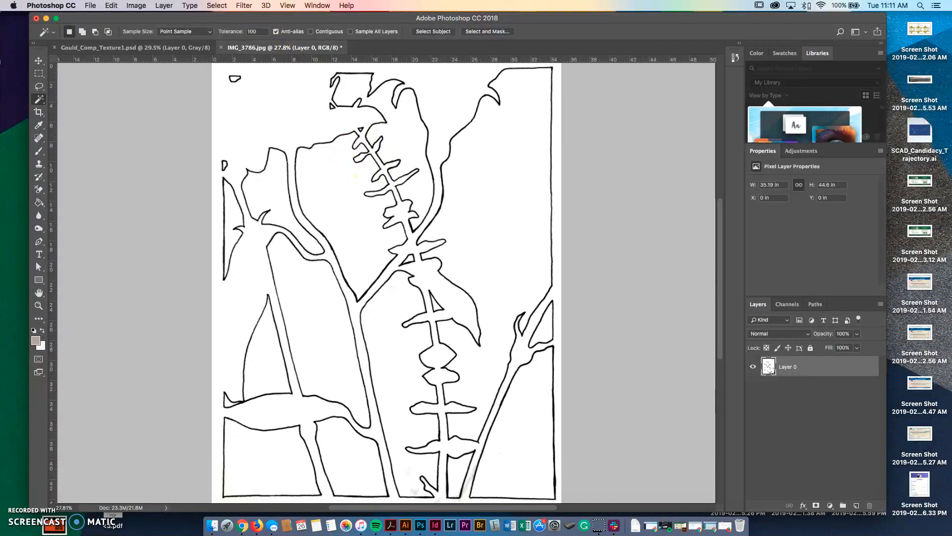
{"action": "left_click", "coordinate": [217, 5]}
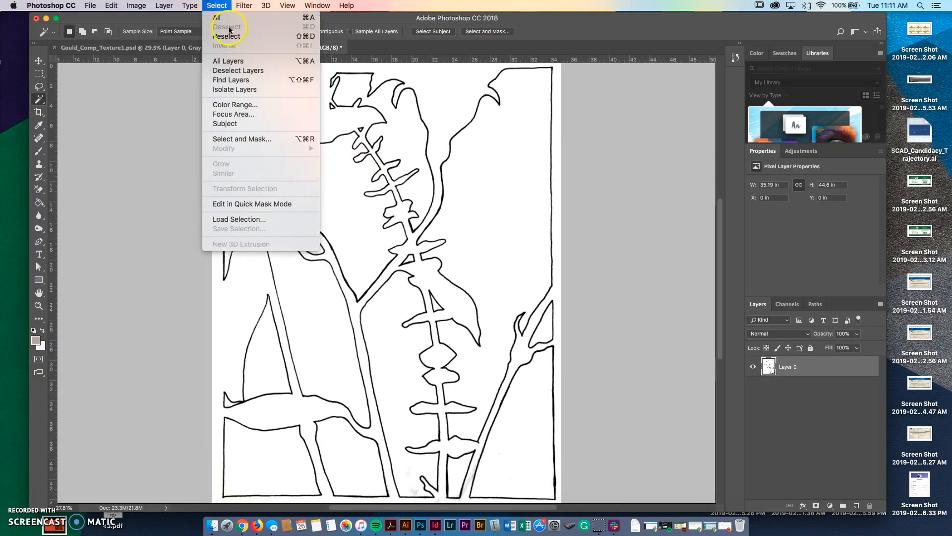
{"action": "left_click", "coordinate": [336, 184]}
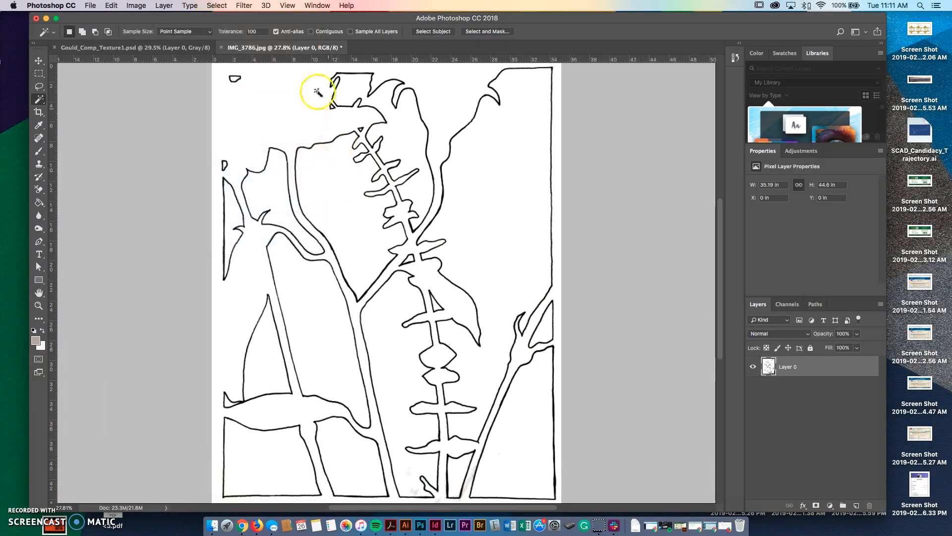
- With Contiguous on, select the enclosed white shape between the upper stem and the leafy stalk, and add a Solid Color fill layer
{"action": "left_click", "coordinate": [311, 32]}
{"action": "left_click", "coordinate": [351, 196]}
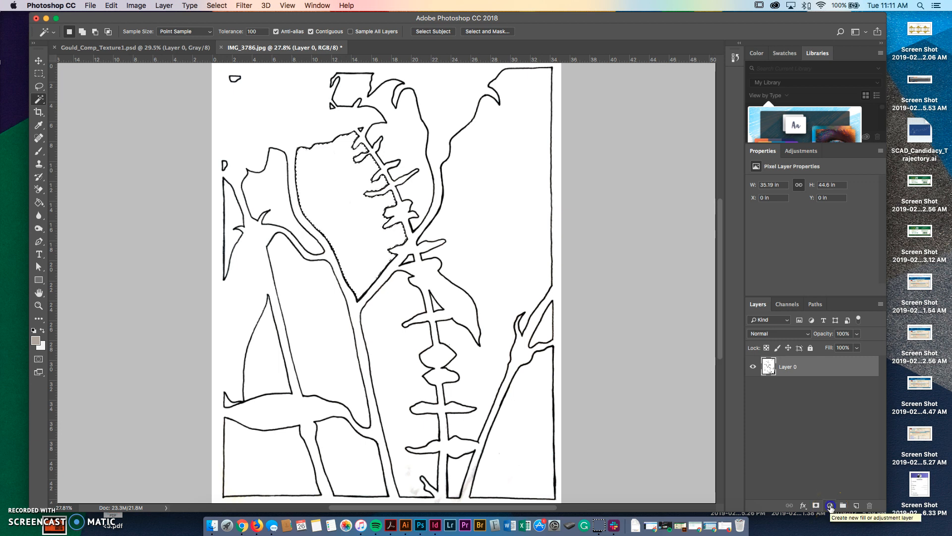
{"action": "left_click", "coordinate": [830, 505]}
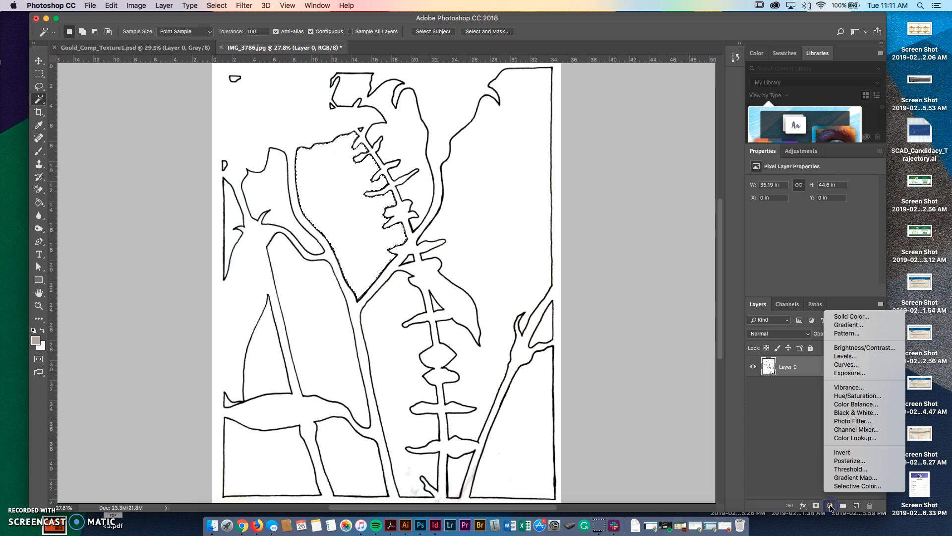
{"action": "left_click", "coordinate": [864, 316]}
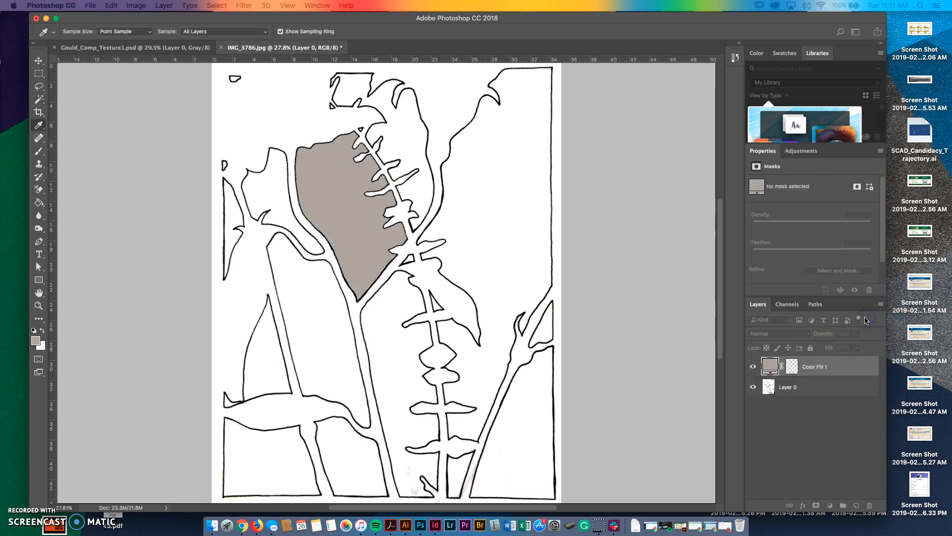
- Set the new fill layer's color to dark blue (28658b) and apply it
{"action": "left_click_drag", "start_coordinate": [341, 27], "coordinate": [718, 99]}
{"action": "mouse_move", "coordinate": [640, 148]}
{"action": "left_mouse_down"}
{"action": "mouse_move", "coordinate": [629, 132]}
{"action": "mouse_move", "coordinate": [639, 129]}
{"action": "left_mouse_up"}
{"action": "left_click", "coordinate": [643, 140]}
{"action": "mouse_move", "coordinate": [665, 199]}
{"action": "left_mouse_down"}
{"action": "mouse_move", "coordinate": [665, 217]}
{"action": "mouse_move", "coordinate": [668, 146]}
{"action": "mouse_move", "coordinate": [659, 204]}
{"action": "left_mouse_up"}
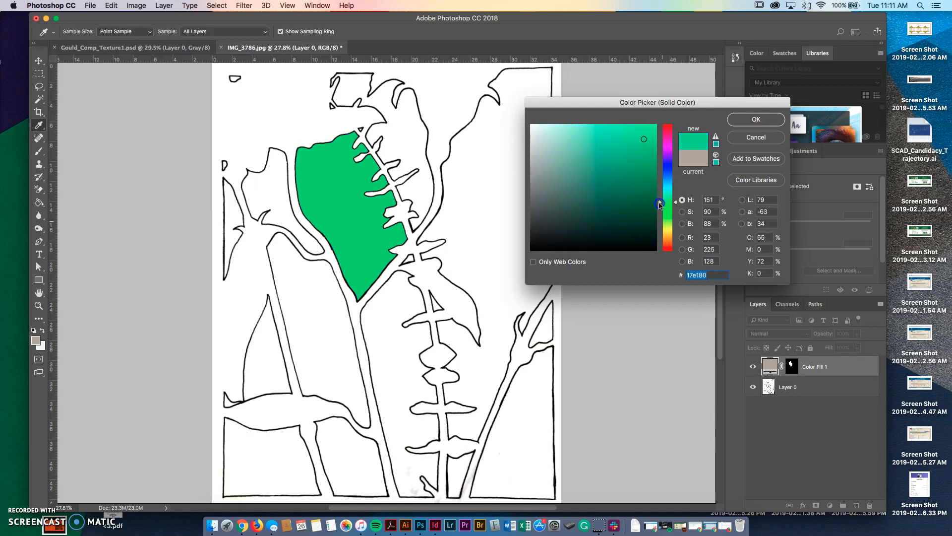
{"action": "left_click", "coordinate": [635, 161]}
{"action": "left_click", "coordinate": [620, 181]}
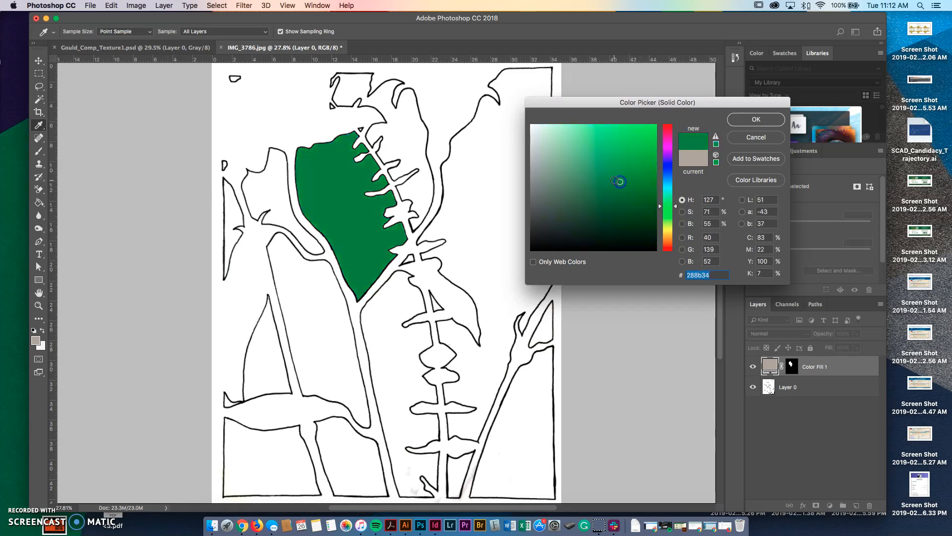
{"action": "left_click_drag", "start_coordinate": [672, 193], "coordinate": [669, 179]}
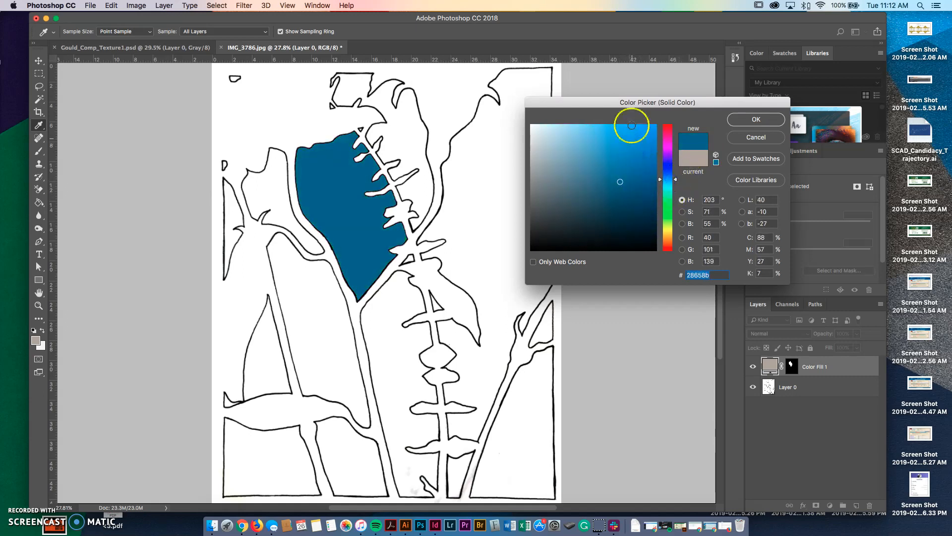
{"action": "left_click", "coordinate": [767, 121]}
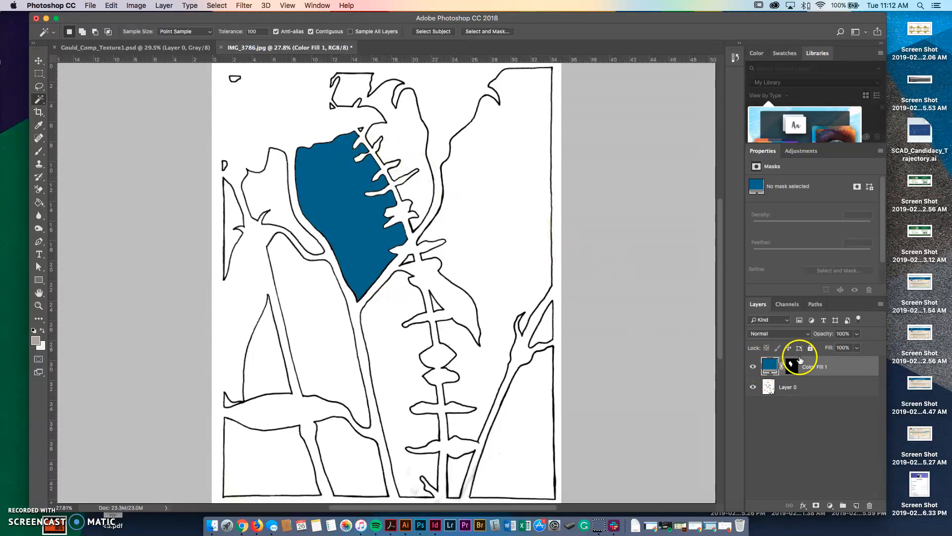
- On Layer 0, select the large white area right of the leafy stalk and add a Solid Color fill layer in light orange (ebac51)
{"action": "left_click_drag", "start_coordinate": [793, 367], "coordinate": [821, 388]}
{"action": "left_click", "coordinate": [821, 387]}
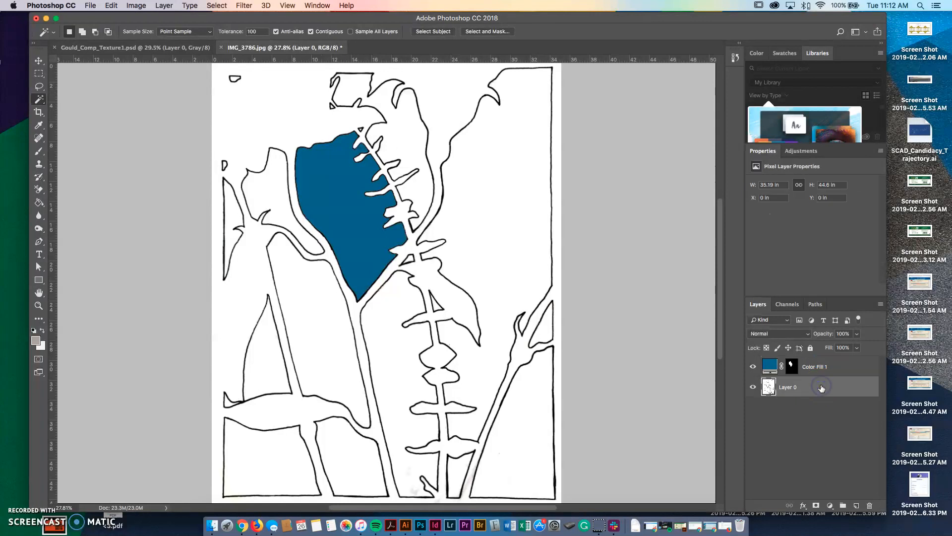
{"action": "left_click", "coordinate": [473, 213]}
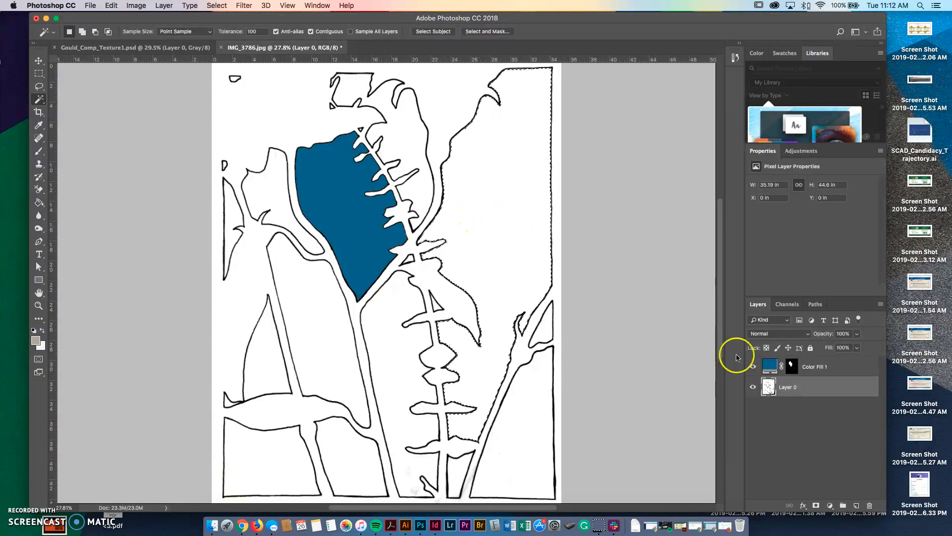
{"action": "left_click", "coordinate": [829, 504]}
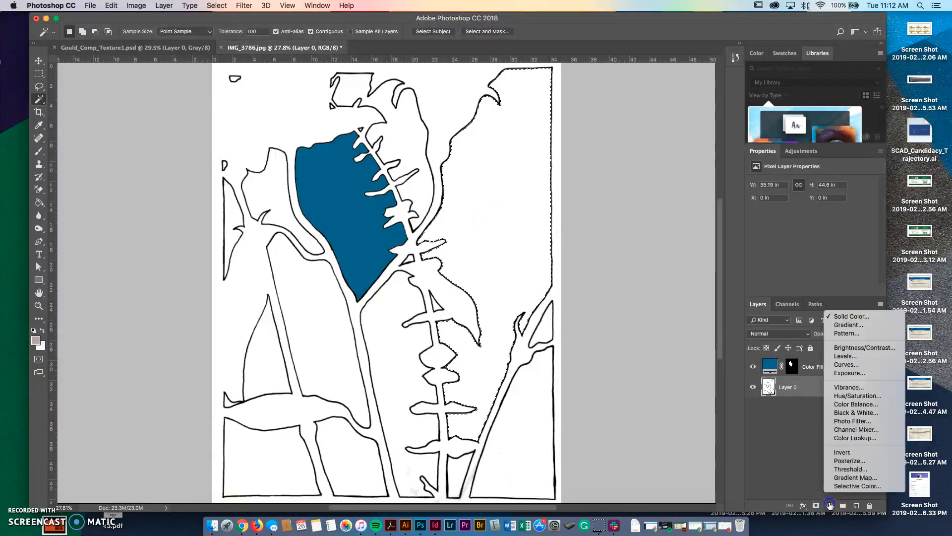
{"action": "left_click", "coordinate": [848, 318]}
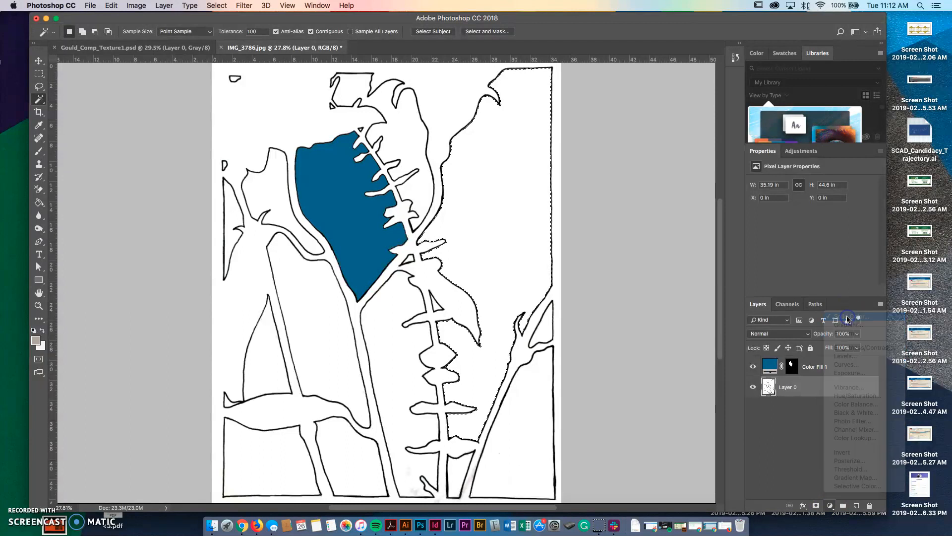
{"action": "left_click", "coordinate": [625, 162]}
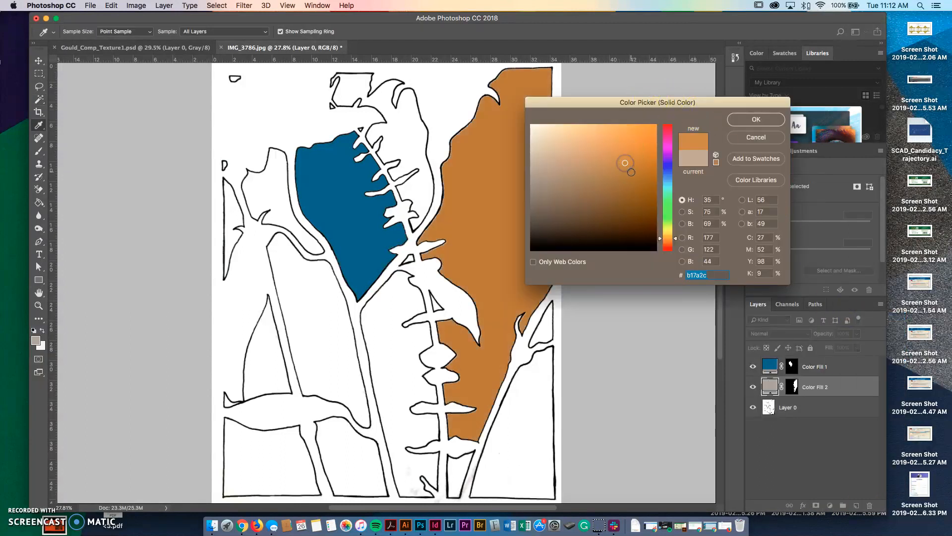
{"action": "left_click_drag", "start_coordinate": [616, 140], "coordinate": [613, 133]}
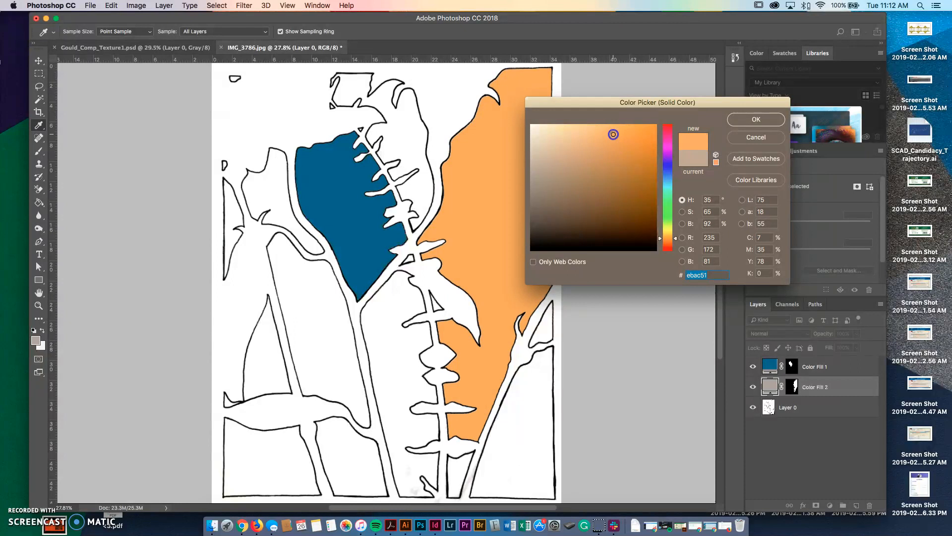
{"action": "left_click", "coordinate": [755, 119]}
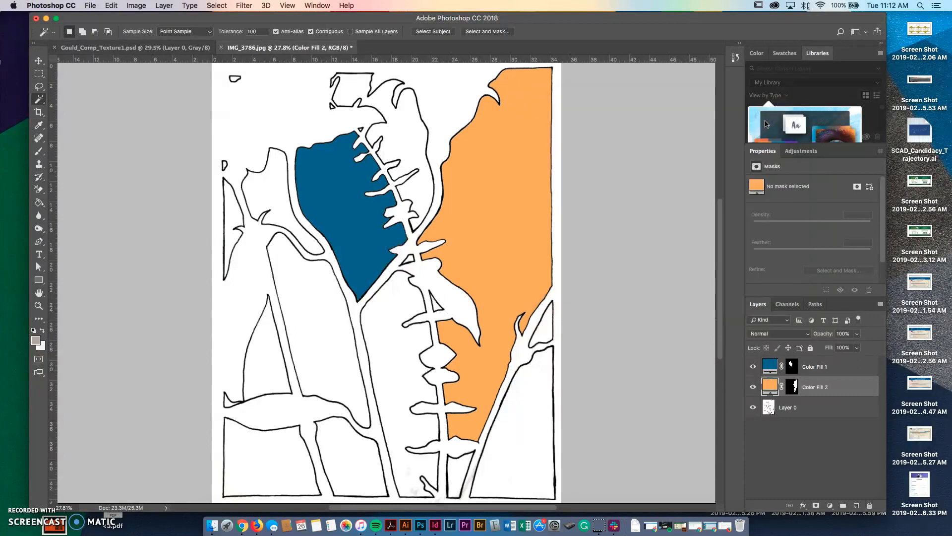
- On Layer 0, select the white shape left of the lower leafy stalk and add the small triangle above it to the selection
{"action": "left_click", "coordinate": [828, 406]}
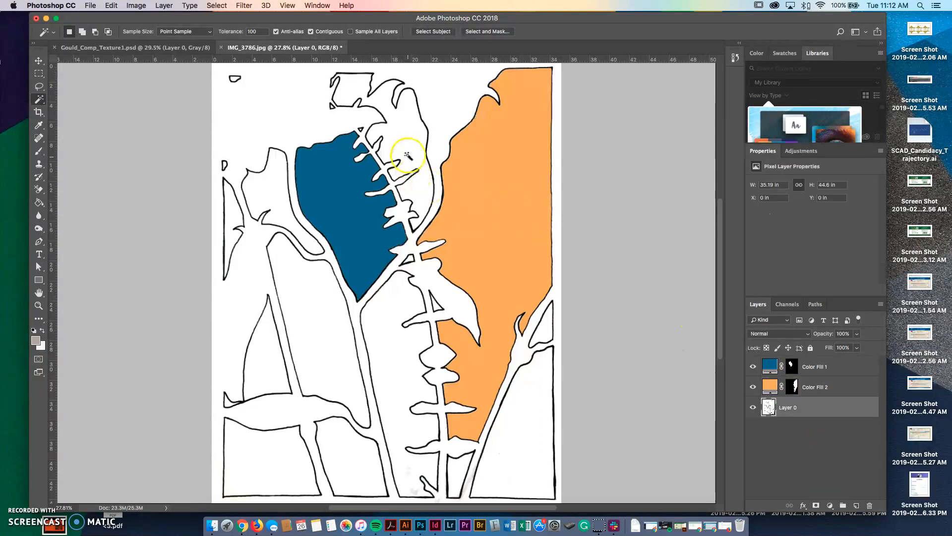
{"action": "left_click", "coordinate": [381, 313]}
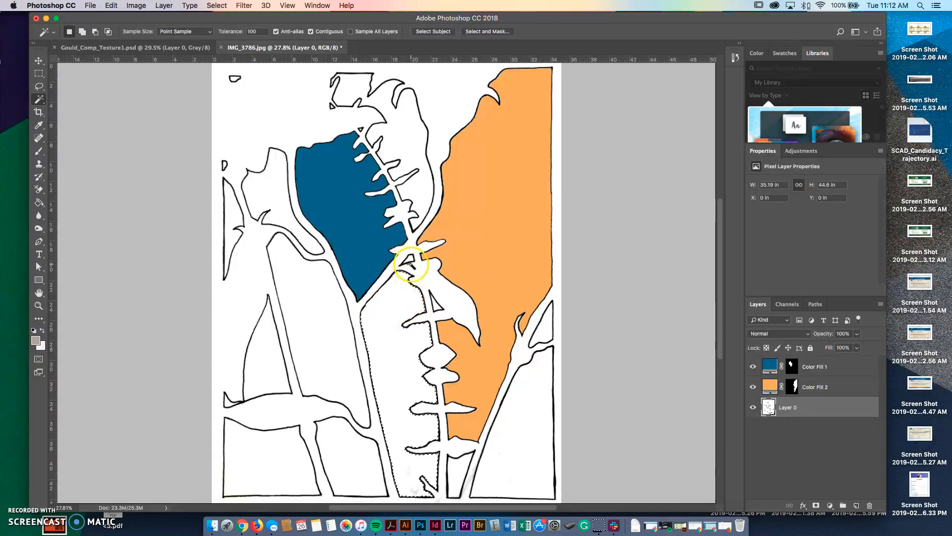
{"action": "key", "text": "alt"}
{"action": "scroll", "coordinate": [409, 258], "scroll_direction": "up", "scroll_amount": 2}
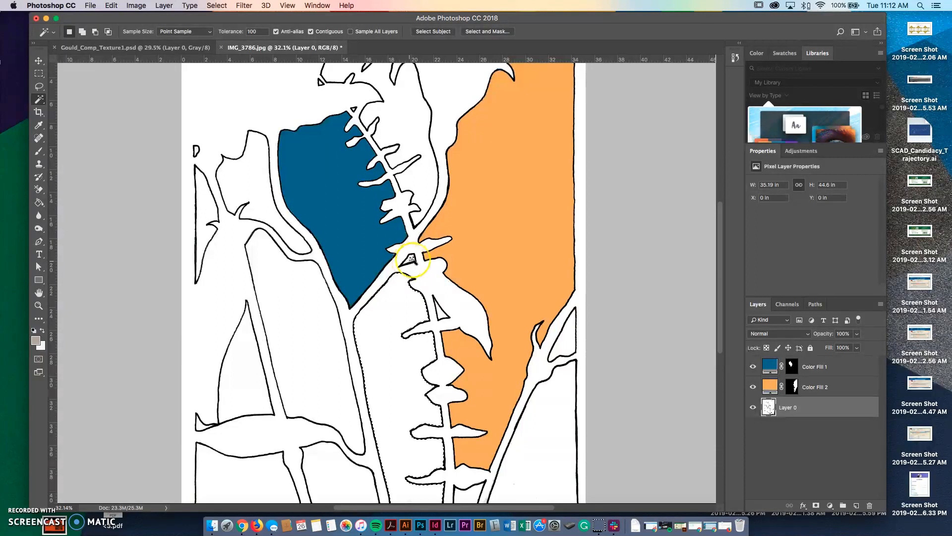
{"action": "left_click", "coordinate": [413, 258], "text": "shift"}
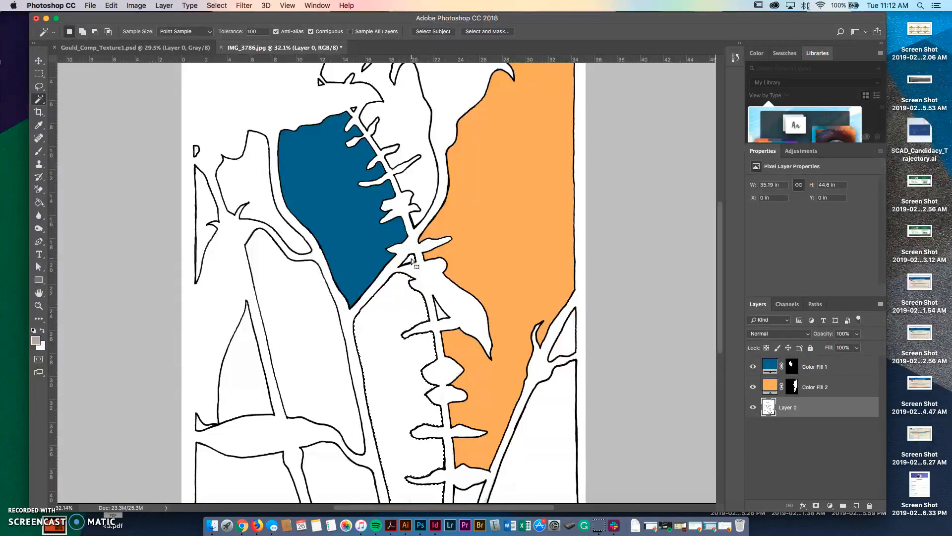
- Fill the selected shape and small triangle with a Solid Color layer in bright orange-red, using a hue of 16°
{"action": "left_click", "coordinate": [830, 505]}
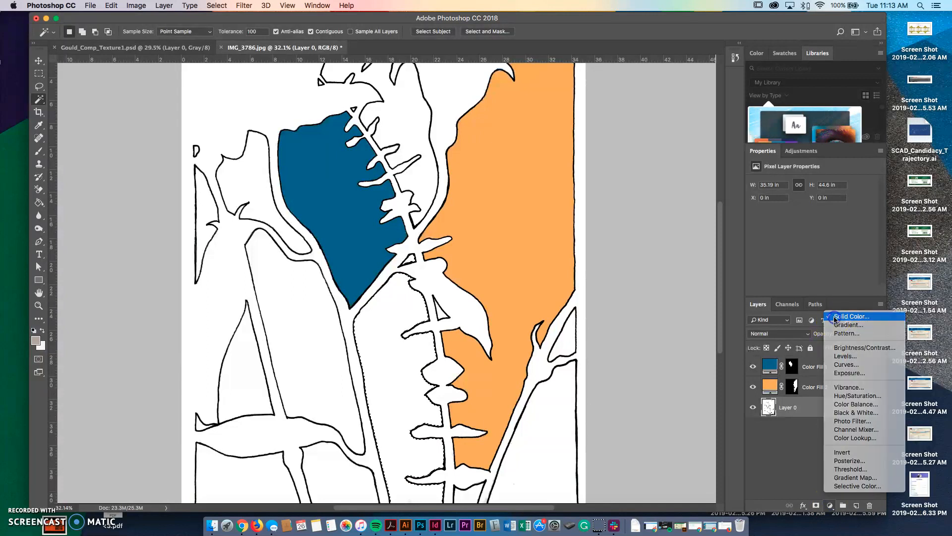
{"action": "left_click", "coordinate": [847, 254]}
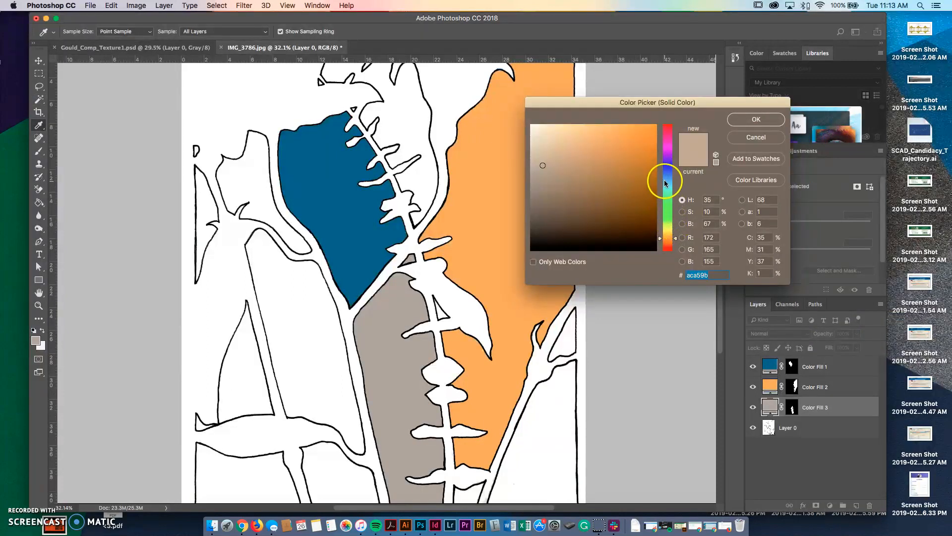
{"action": "left_click_drag", "start_coordinate": [668, 242], "coordinate": [668, 245]}
{"action": "left_click_drag", "start_coordinate": [629, 158], "coordinate": [628, 173]}
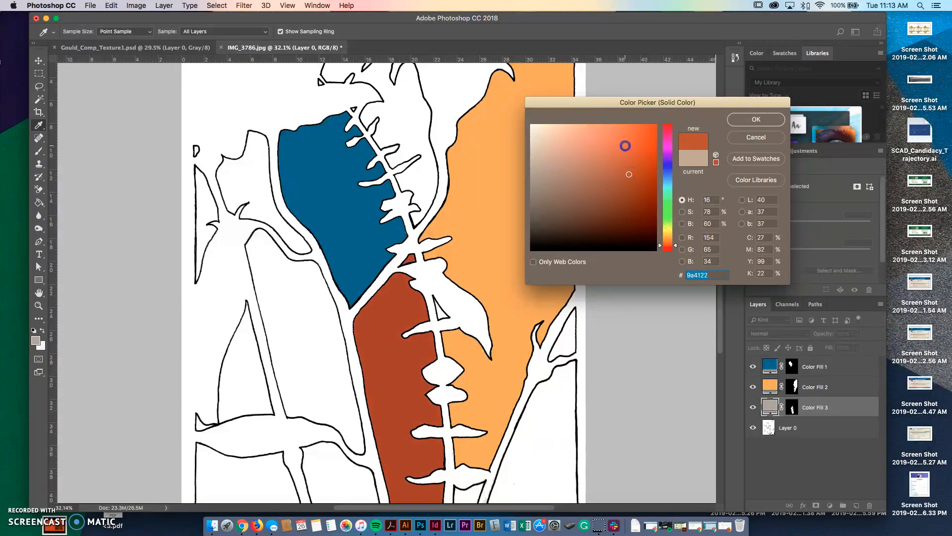
{"action": "left_click", "coordinate": [625, 146]}
{"action": "left_click", "coordinate": [740, 121]}
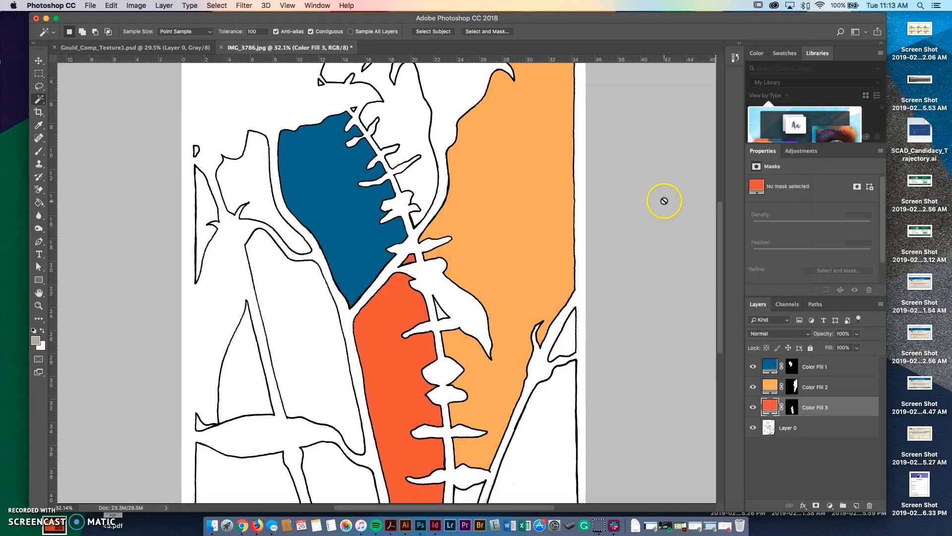